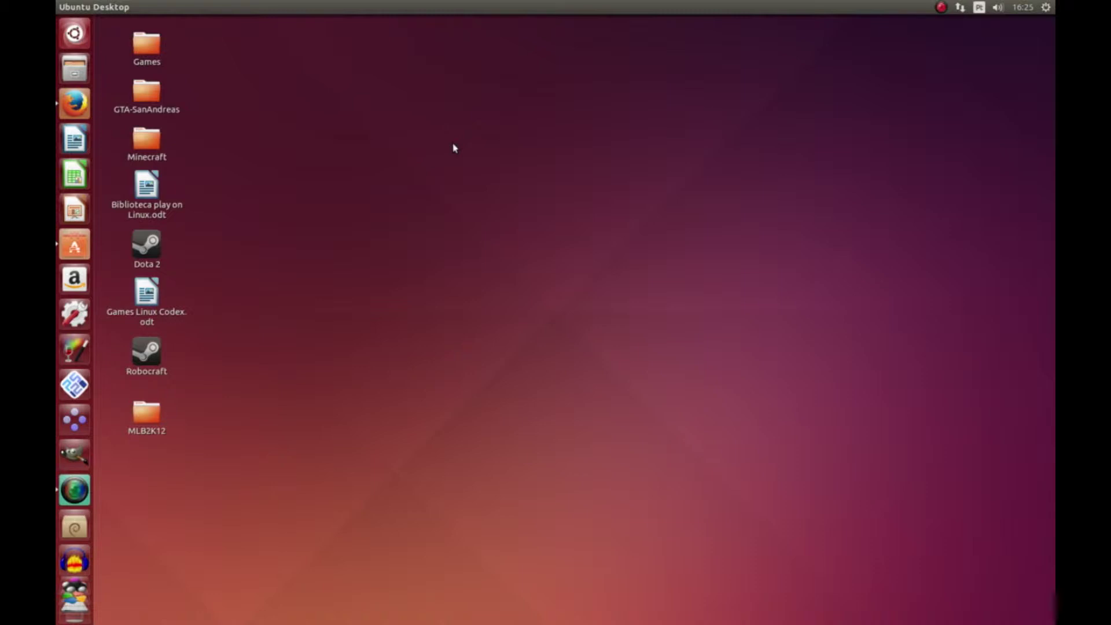
Step: Open the drive_c folder of the Baseball drive within PlayOnLinux's virtual drives in the home folder
click(74, 68)
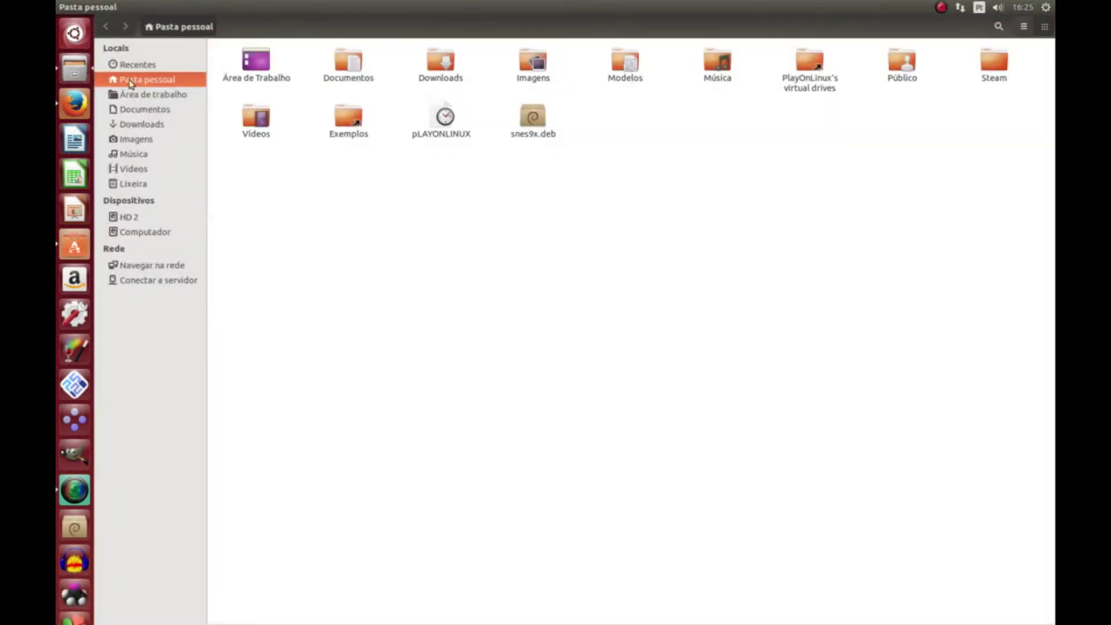
double_click(806, 85)
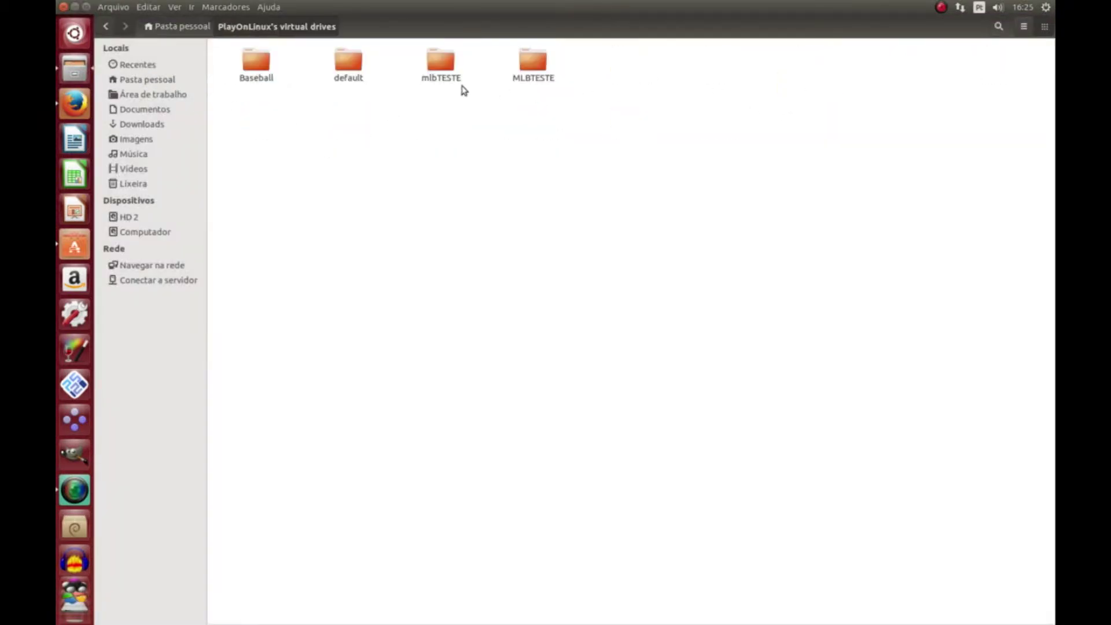
drag(575, 98, 440, 109)
double_click(272, 78)
click(365, 69)
click(501, 153)
double_click(349, 63)
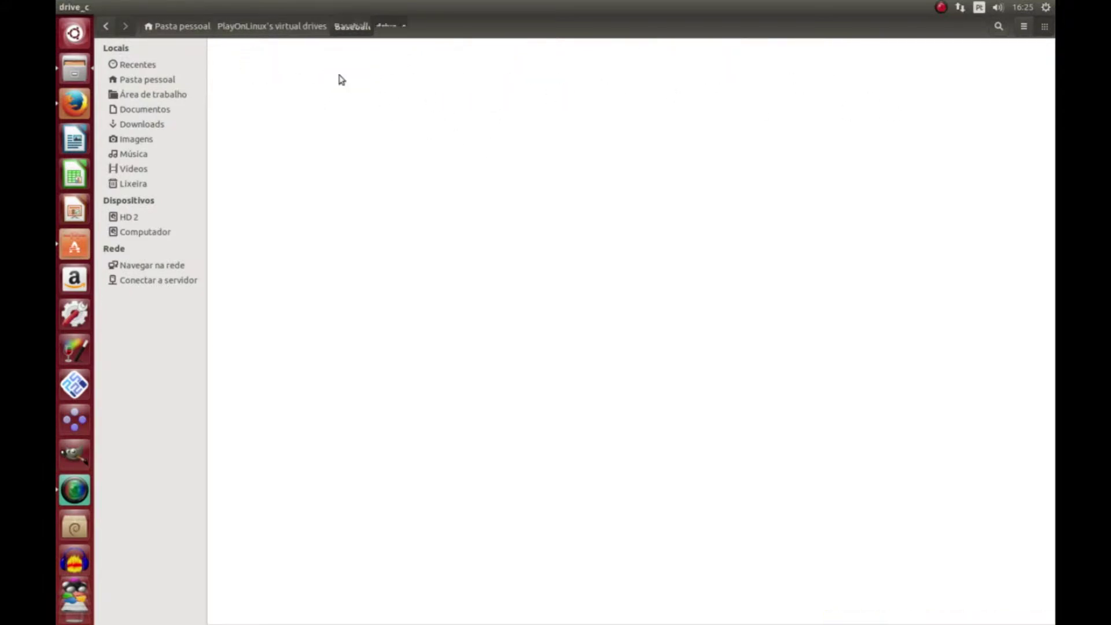
Step: Look through the users and windows folders of the Baseball drive, and close the file manager
double_click(444, 60)
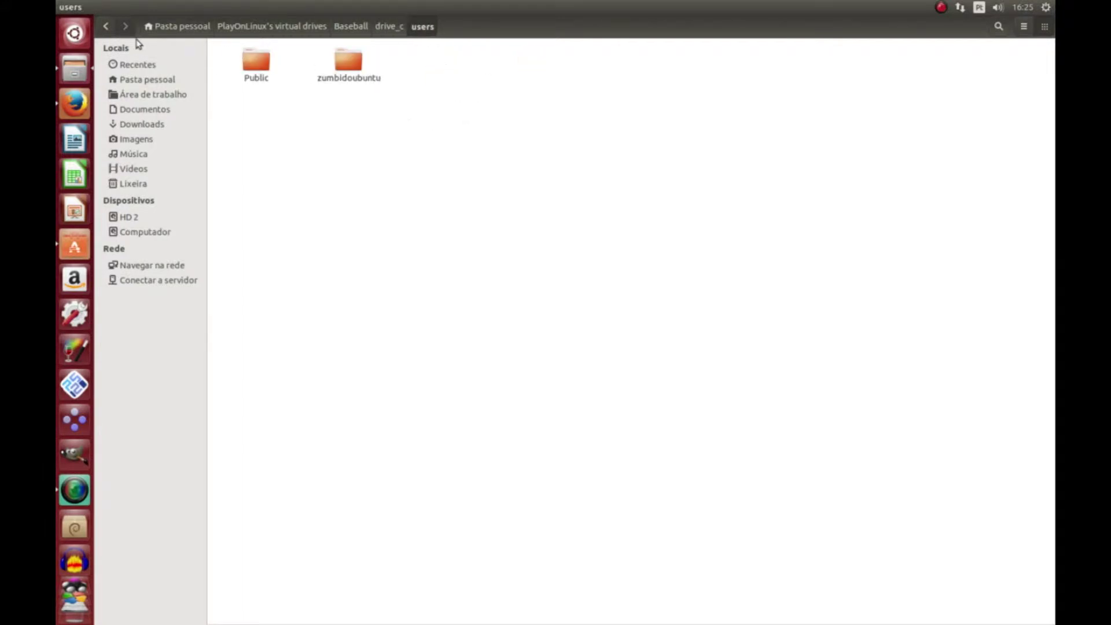
click(105, 26)
double_click(531, 62)
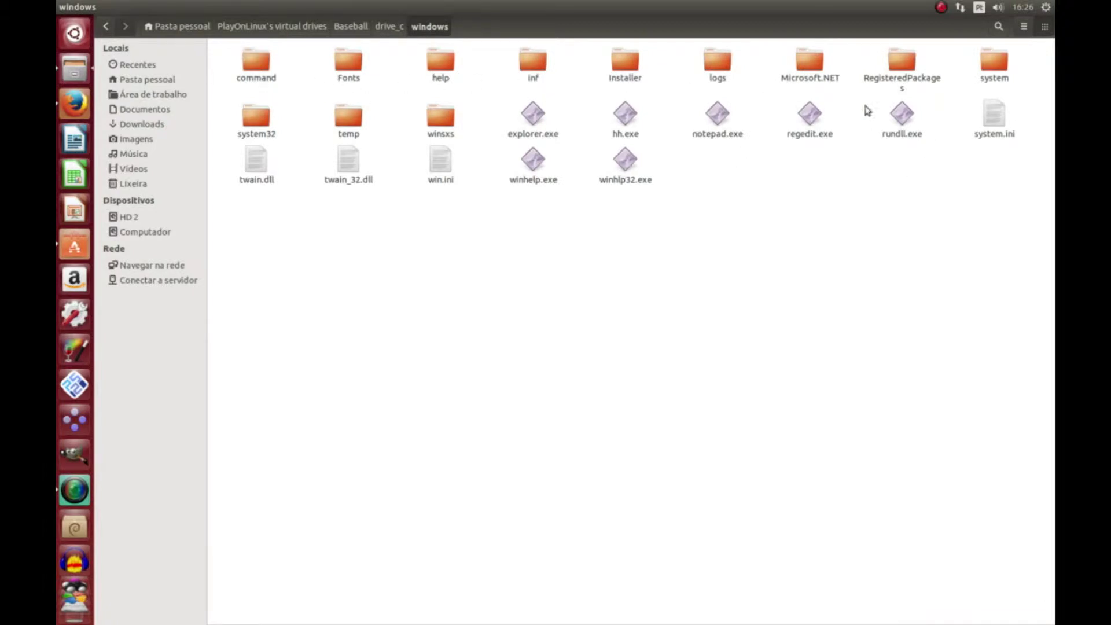
click(103, 30)
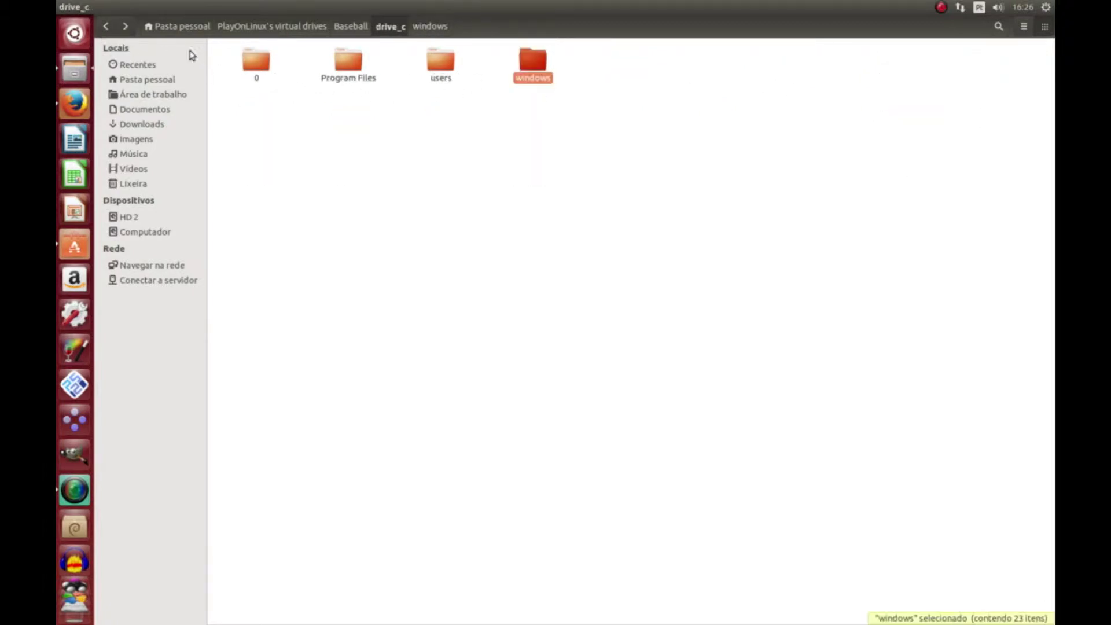
click(104, 29)
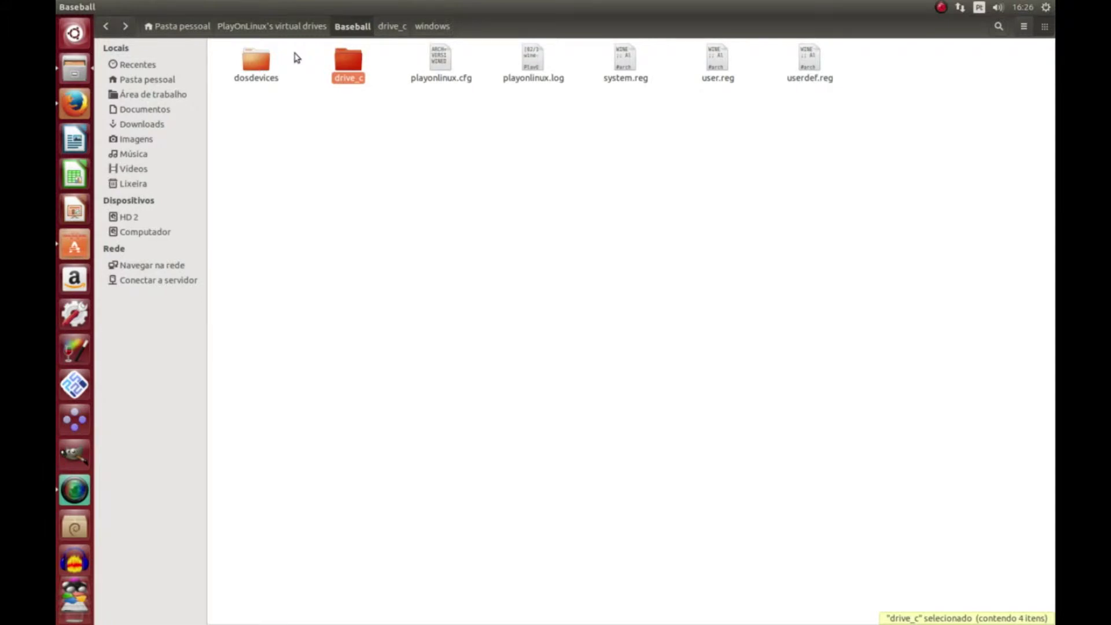
click(62, 6)
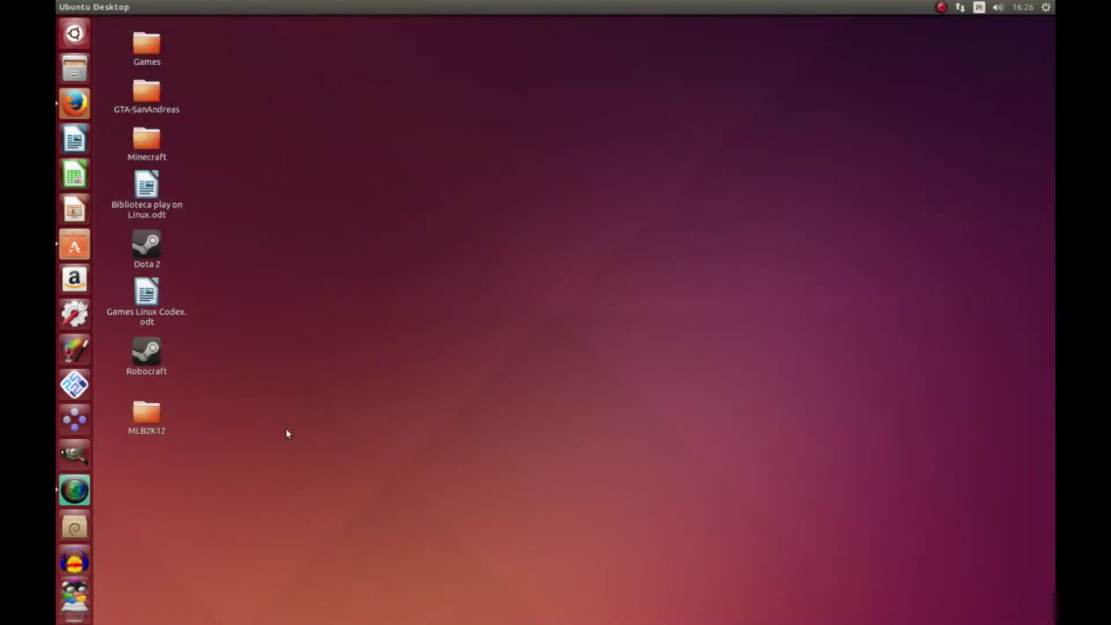
Step: View the Wine program loader and PlayOnLinux entries in the Ubuntu Software Center, and close it
scroll(56, 169, down, 3)
click(74, 158)
click(234, 135)
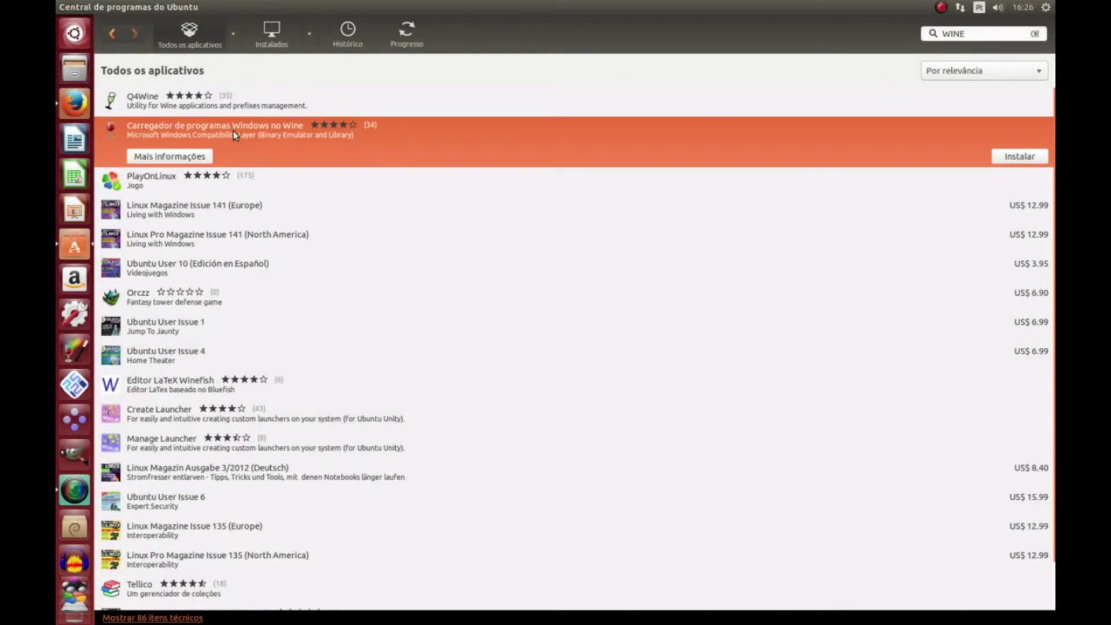
click(175, 180)
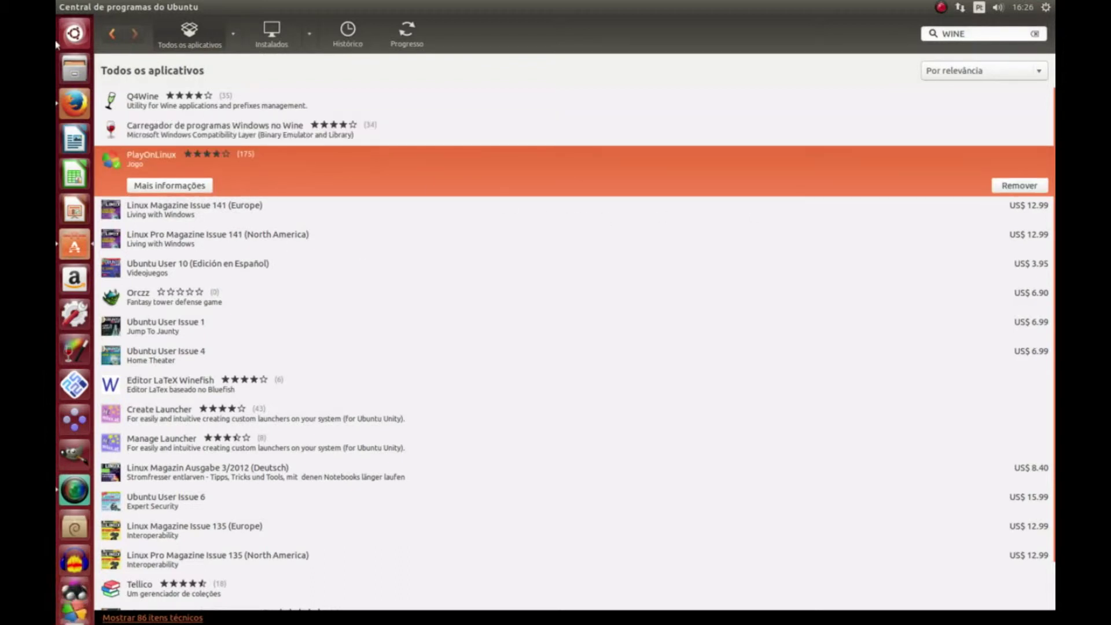
click(59, 6)
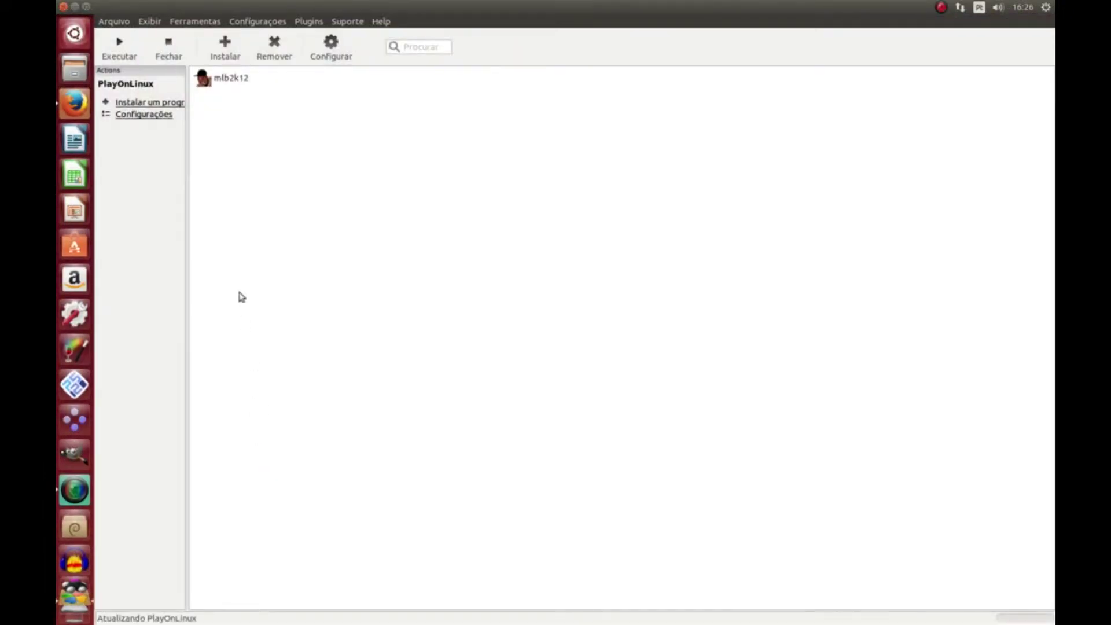
Step: In PlayOnLinux, review the available x86 versions in the Wine version manager and close it
click(195, 21)
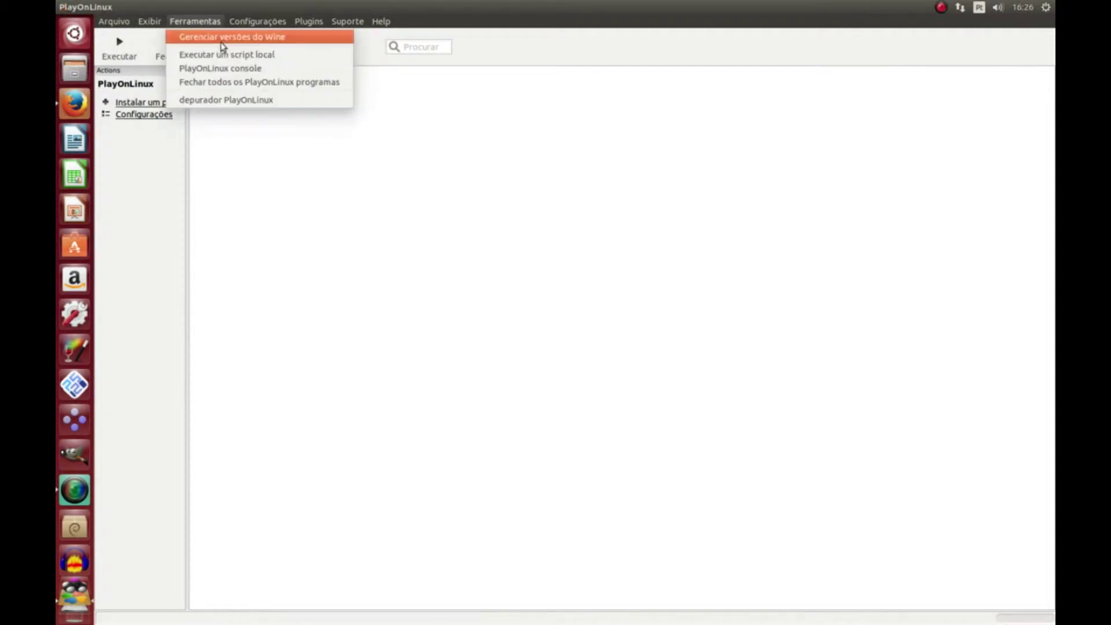
click(219, 36)
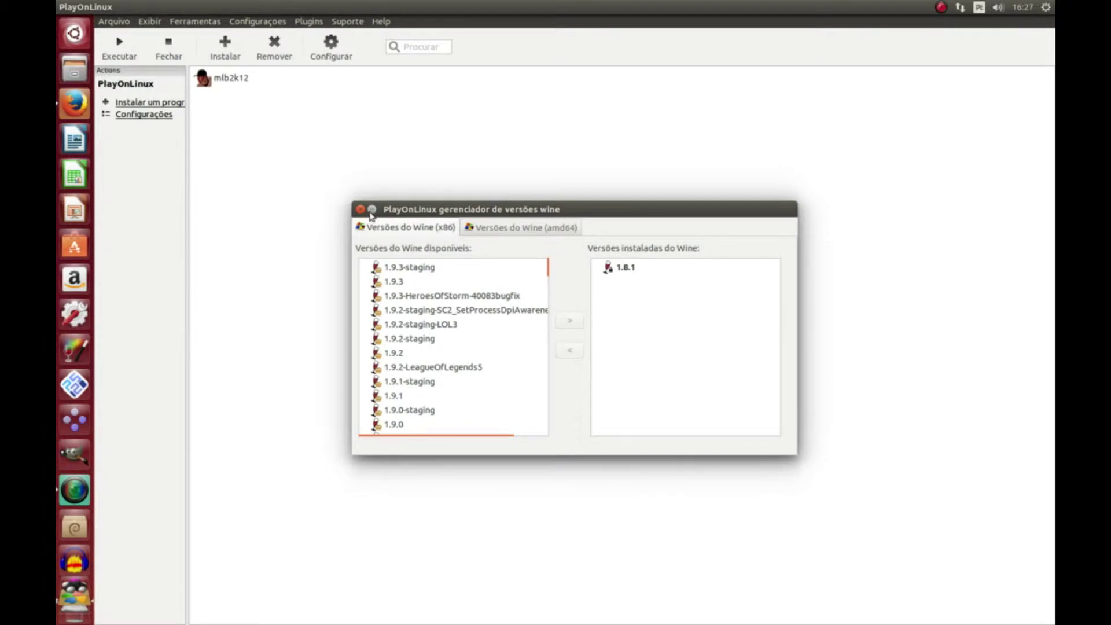
scroll(446, 361, down, 10)
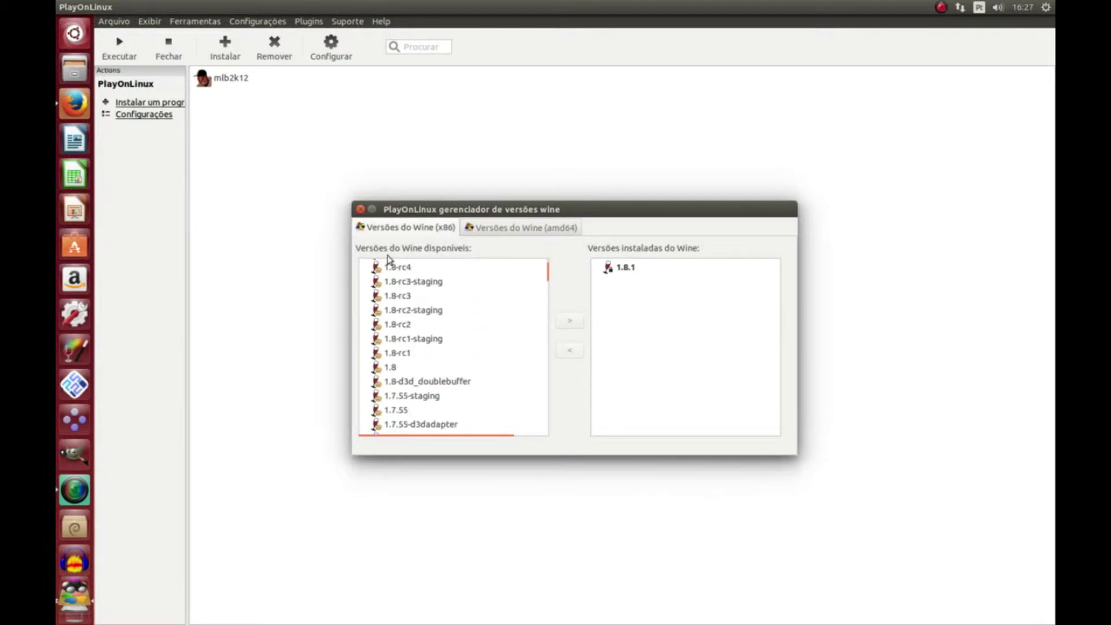
click(359, 209)
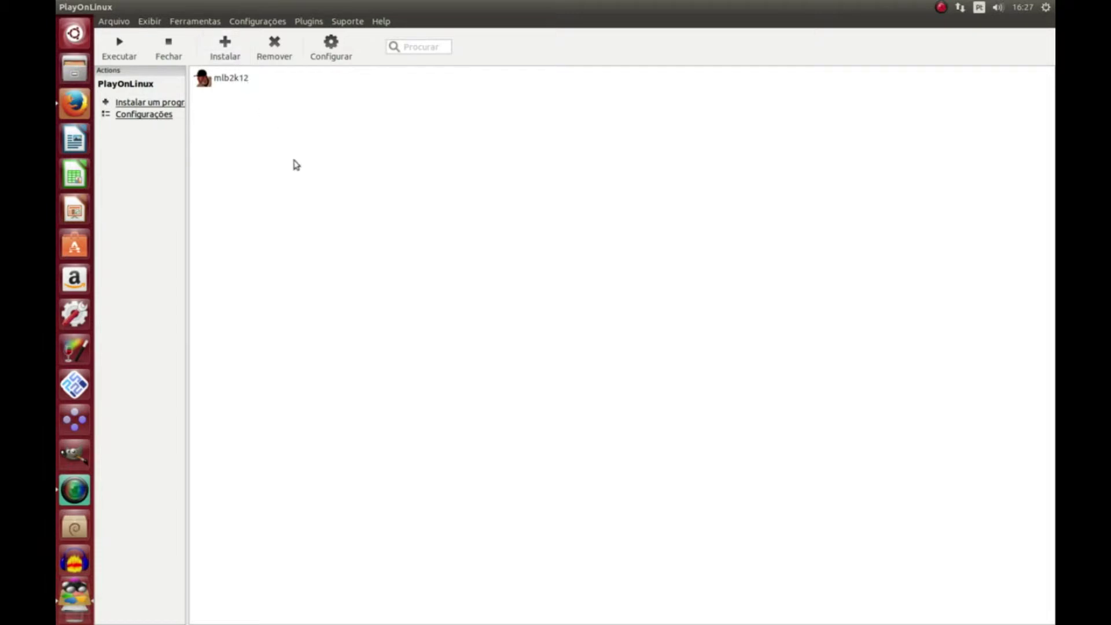
Step: Browse the program installation catalogue through the Acessórios, Desenvolvimento, Educação and Jogos categories
click(232, 60)
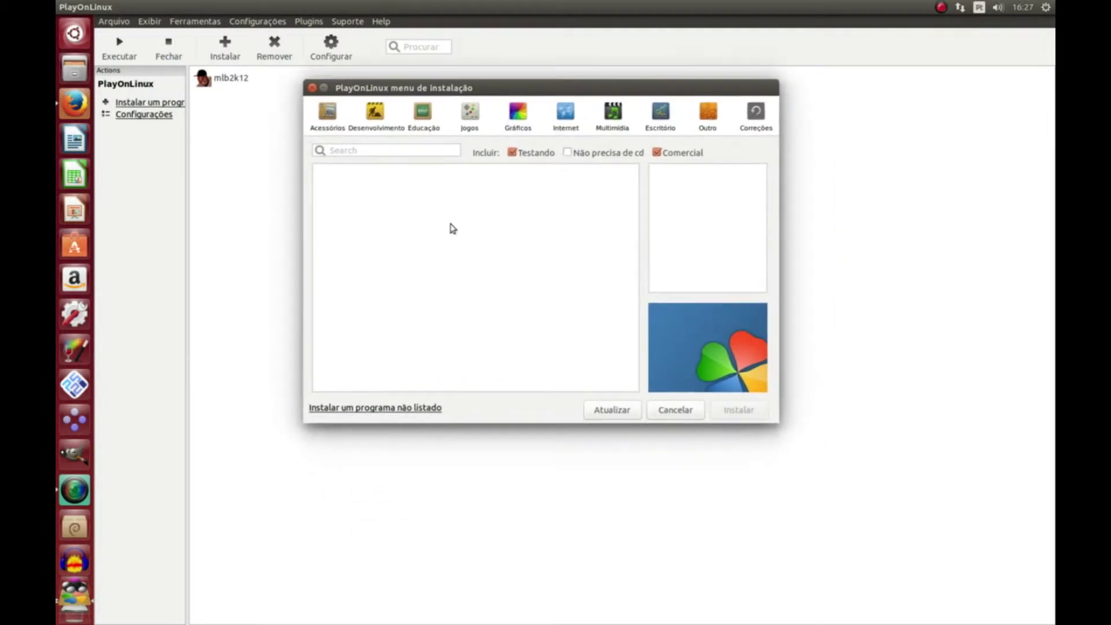
click(330, 123)
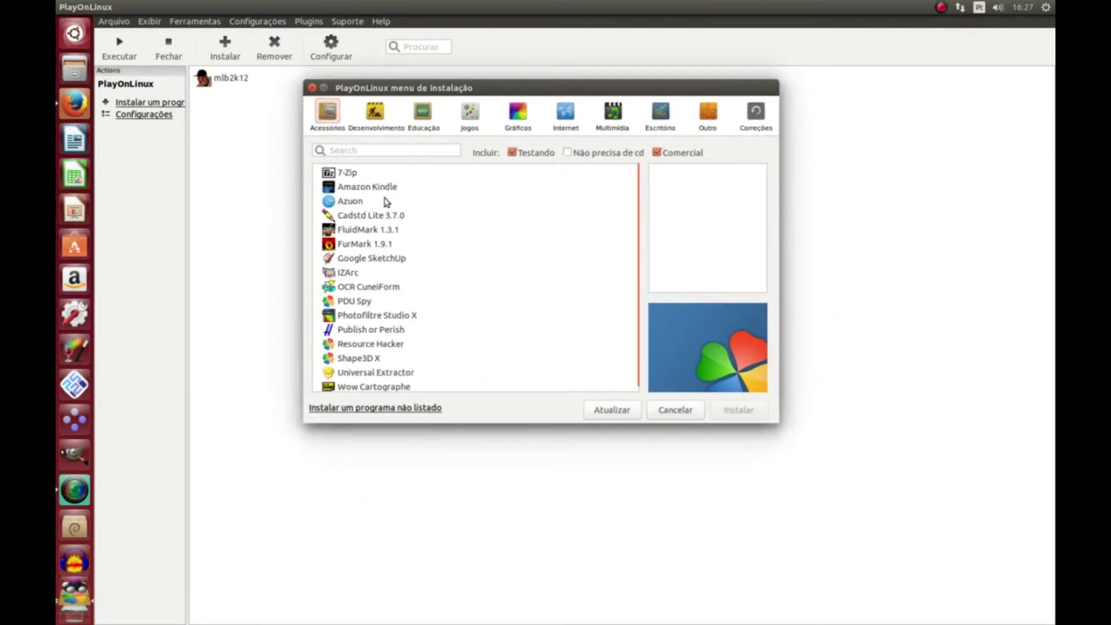
scroll(376, 214, down, 1)
click(373, 126)
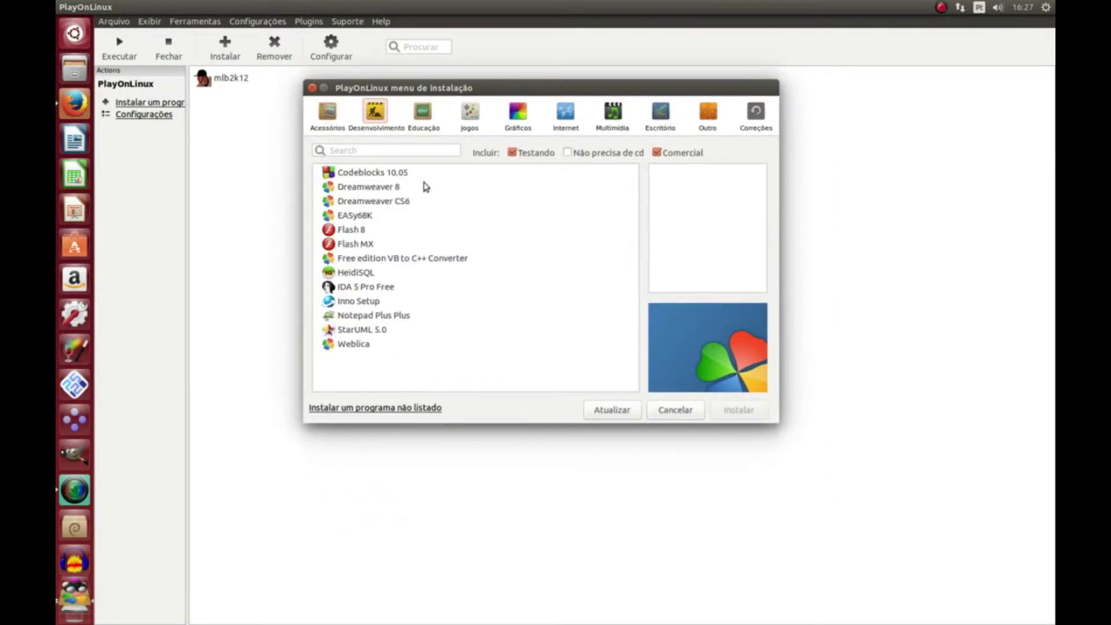
click(426, 124)
click(466, 116)
click(517, 113)
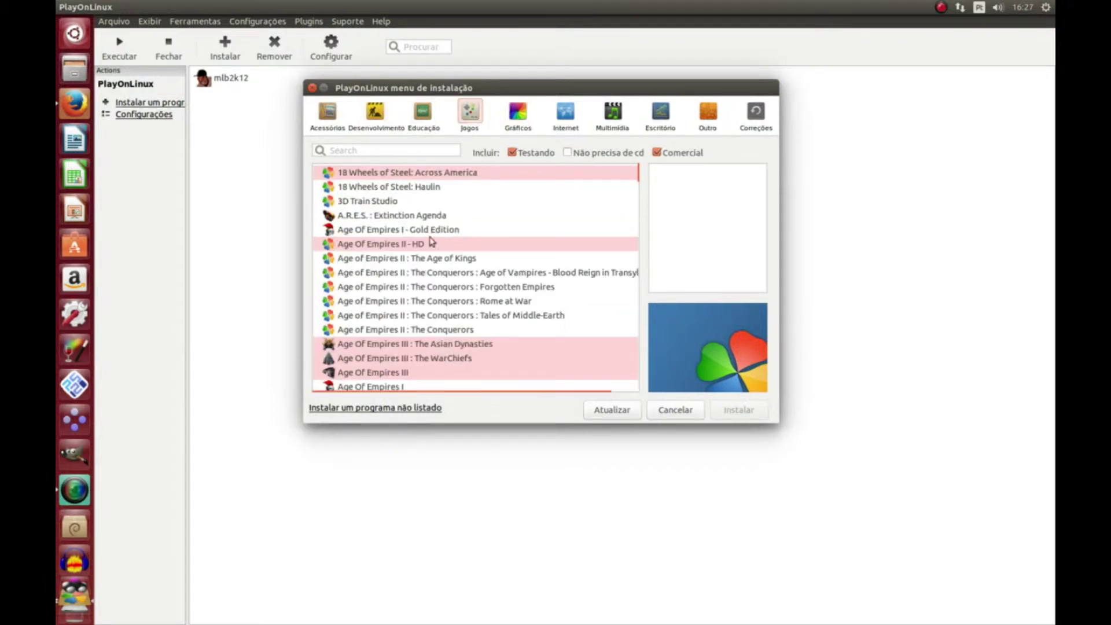
scroll(434, 243, down, 5)
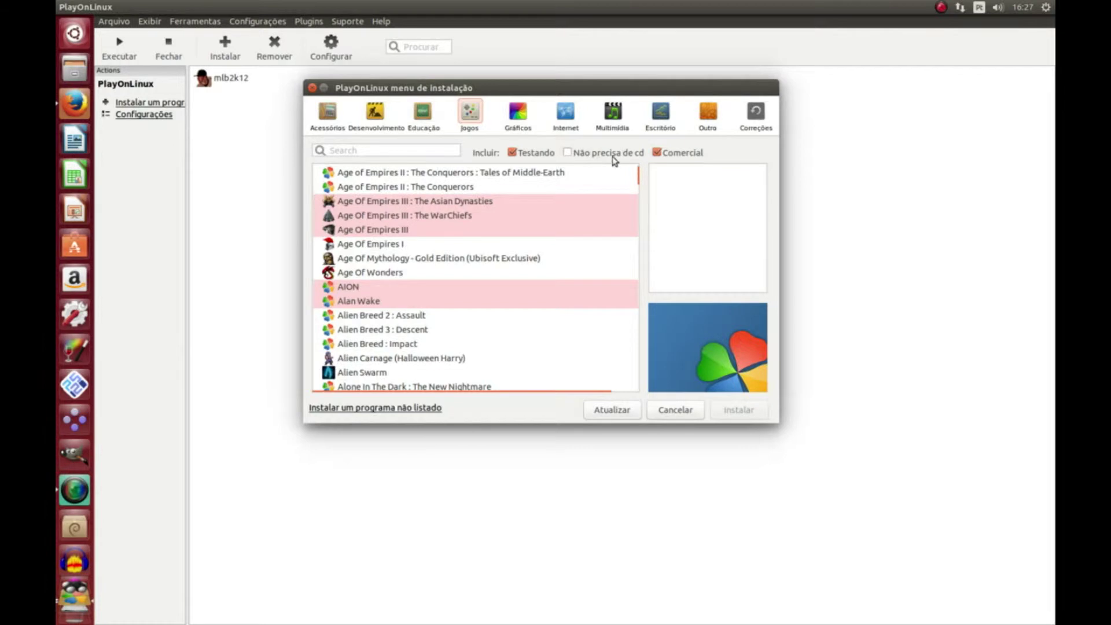
scroll(508, 191, down, 12)
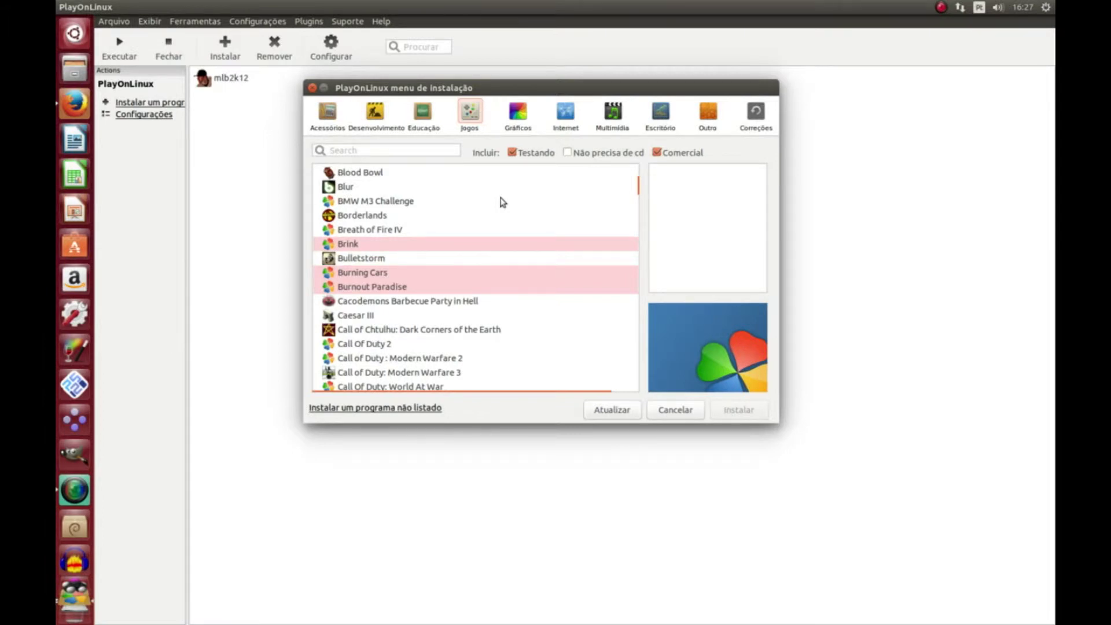
Step: Browse the Internet, Multimídia, Outro and Escritório categories of the installation catalogue
click(565, 114)
click(611, 118)
click(660, 115)
click(707, 114)
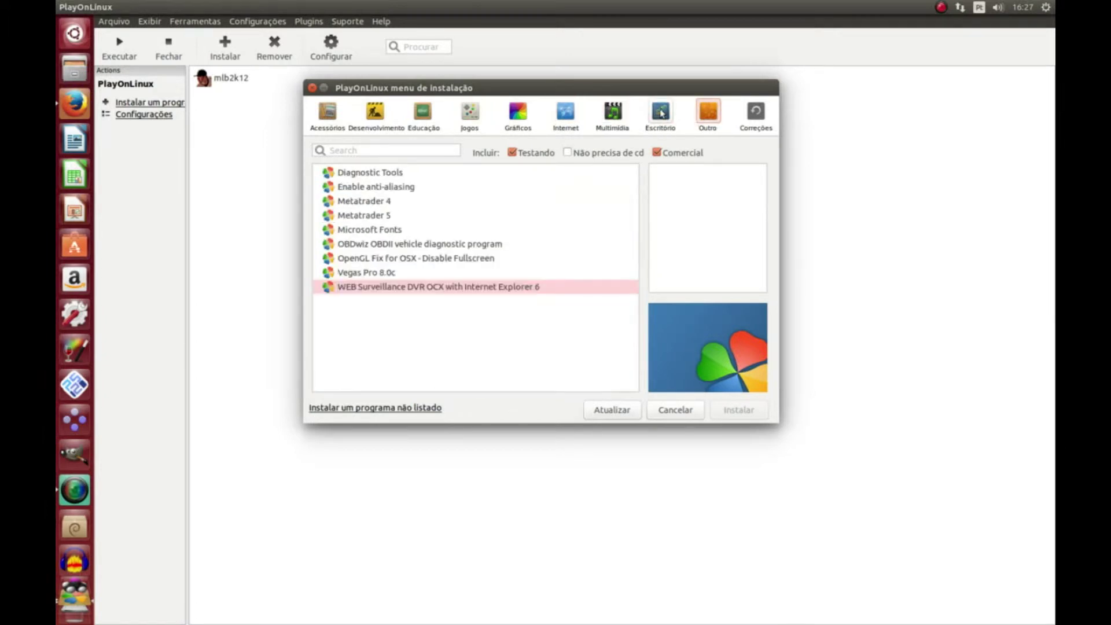
click(658, 114)
scroll(490, 278, down, 5)
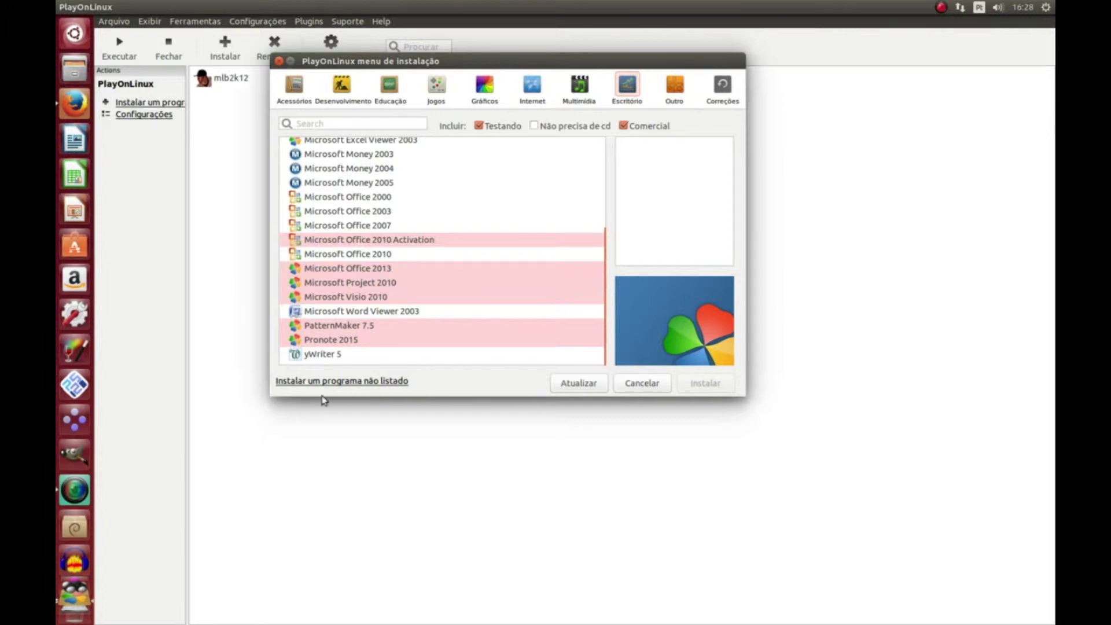
Step: Start a manual installation of an unlisted program, choosing to install it in a new virtual drive
click(338, 381)
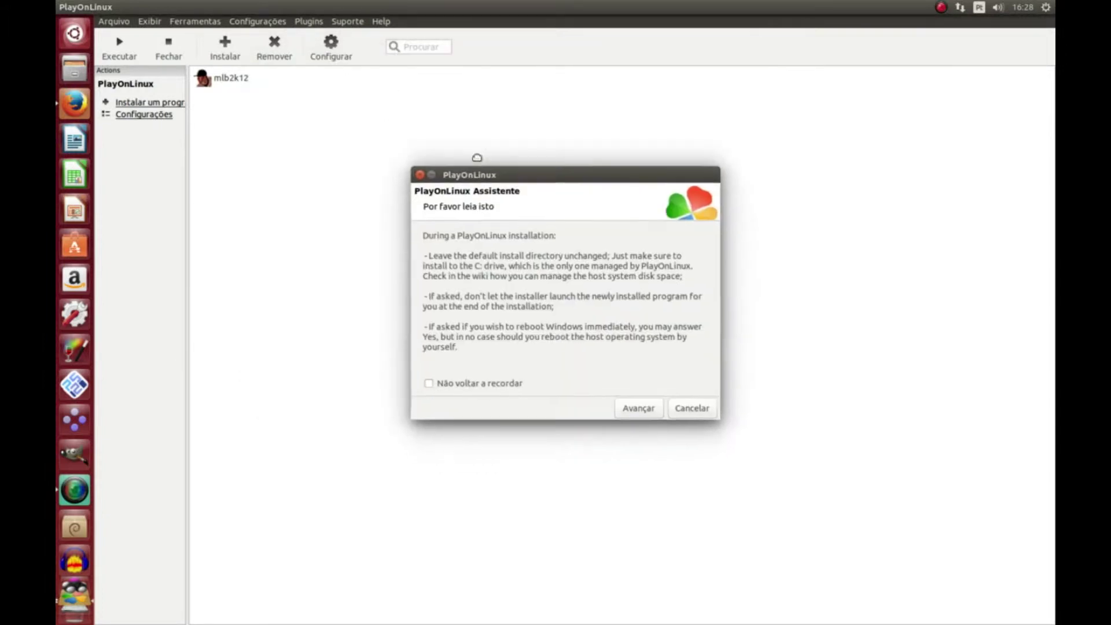
click(631, 386)
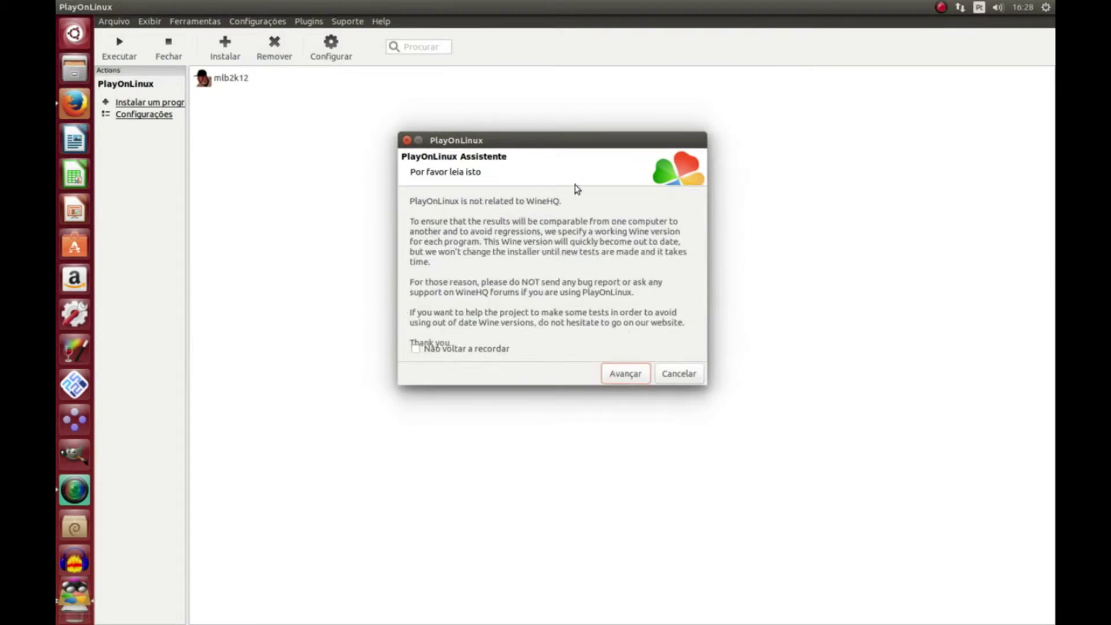
click(616, 382)
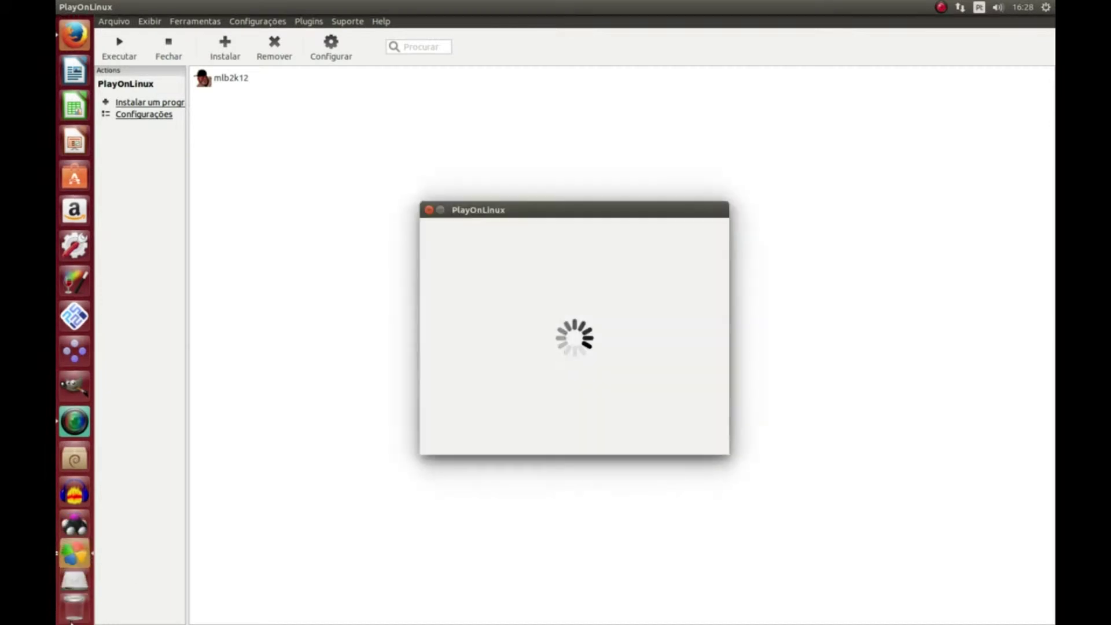
click(629, 372)
click(490, 217)
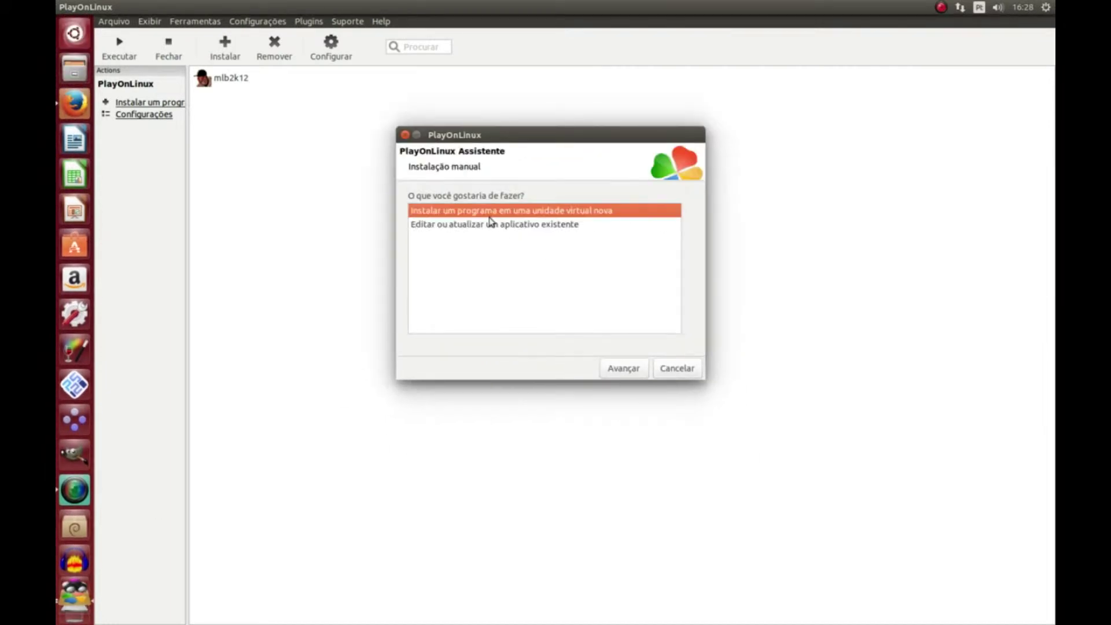
click(619, 370)
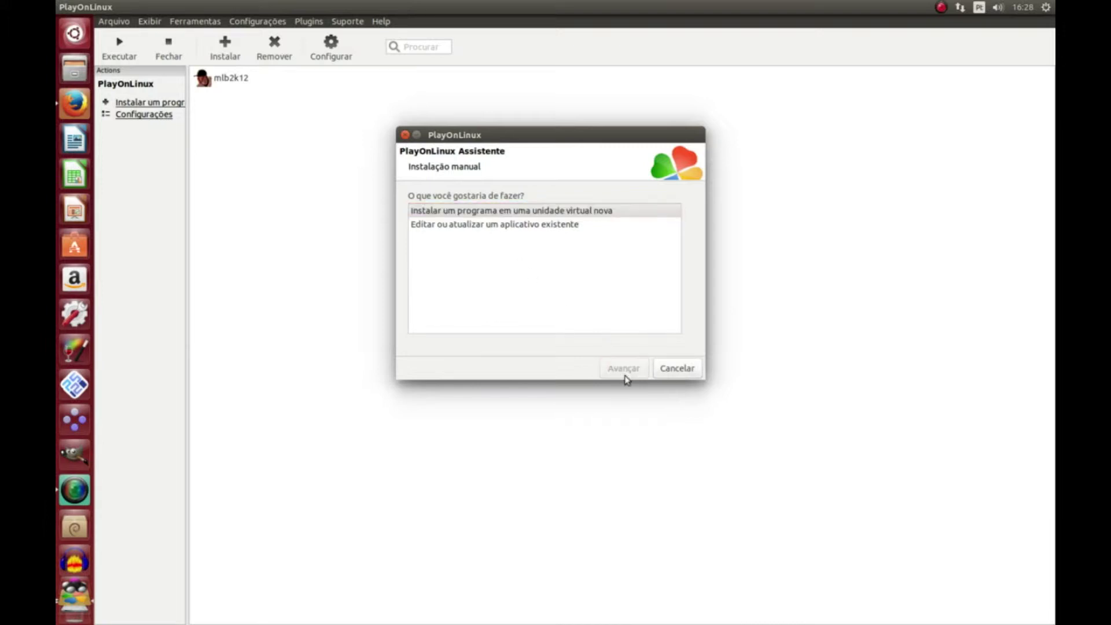
Step: Name the application's new virtual drive 2k12MLB
click(536, 218)
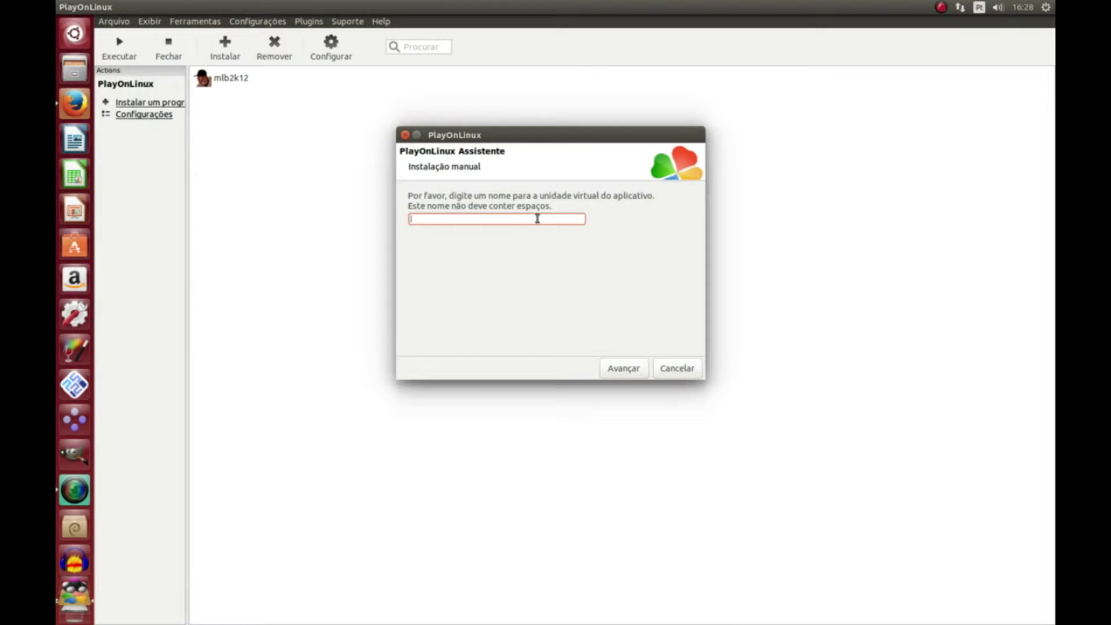
text(2k12MLB)
click(622, 368)
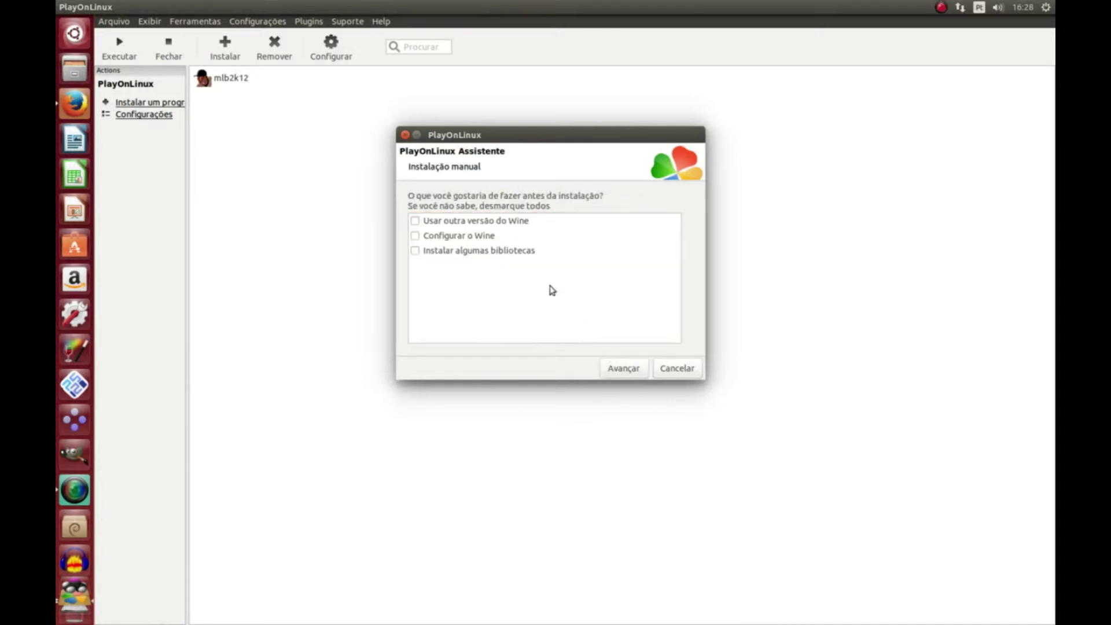
Step: Enable using another Wine version, configuring Wine and installing some libraries before the installation
click(492, 220)
click(474, 235)
click(460, 250)
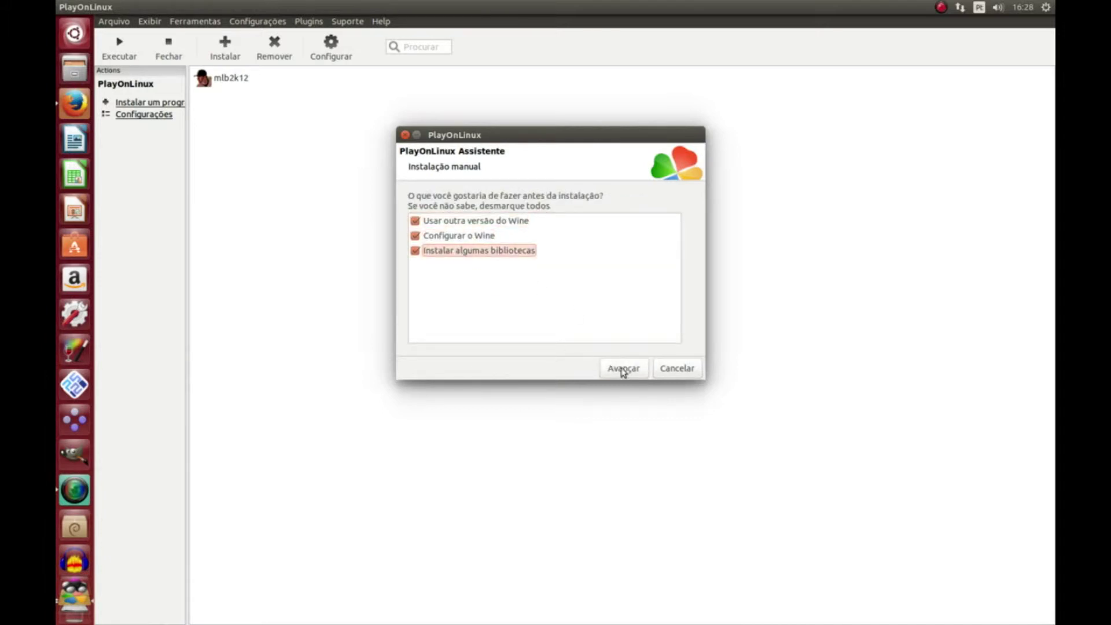
click(616, 366)
Step: Choose the Wine version for the new virtual drive and proceed to the Wine configuration
click(429, 225)
click(623, 370)
click(489, 212)
click(628, 370)
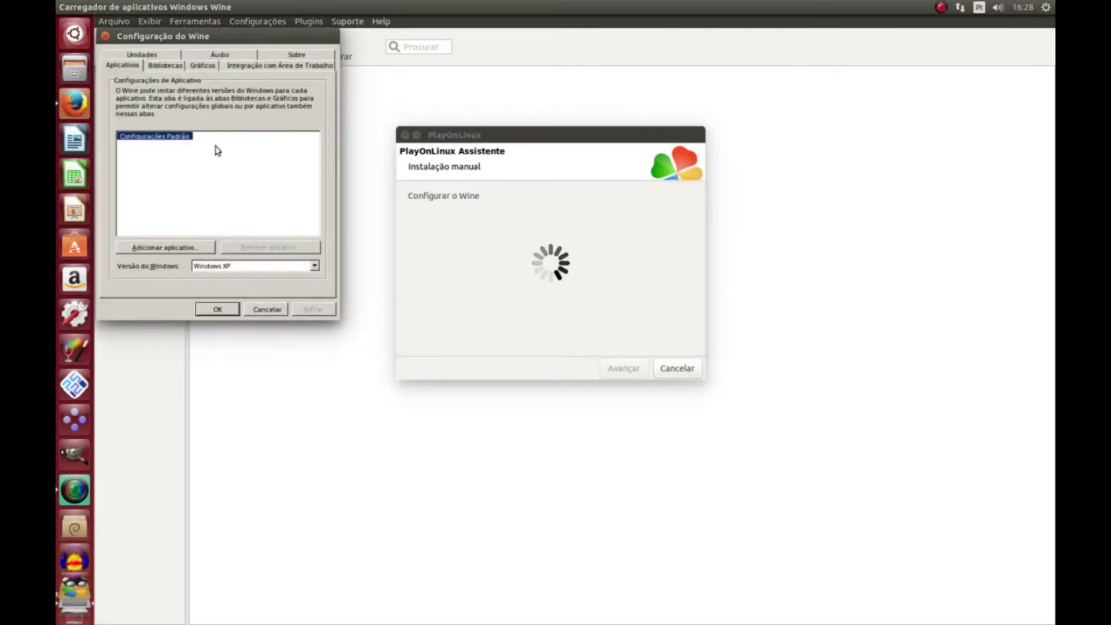
Step: Set the Windows version to Windows XP, and enable automatic full-screen mouse capture and virtual desktop emulation in the graphics settings
click(228, 266)
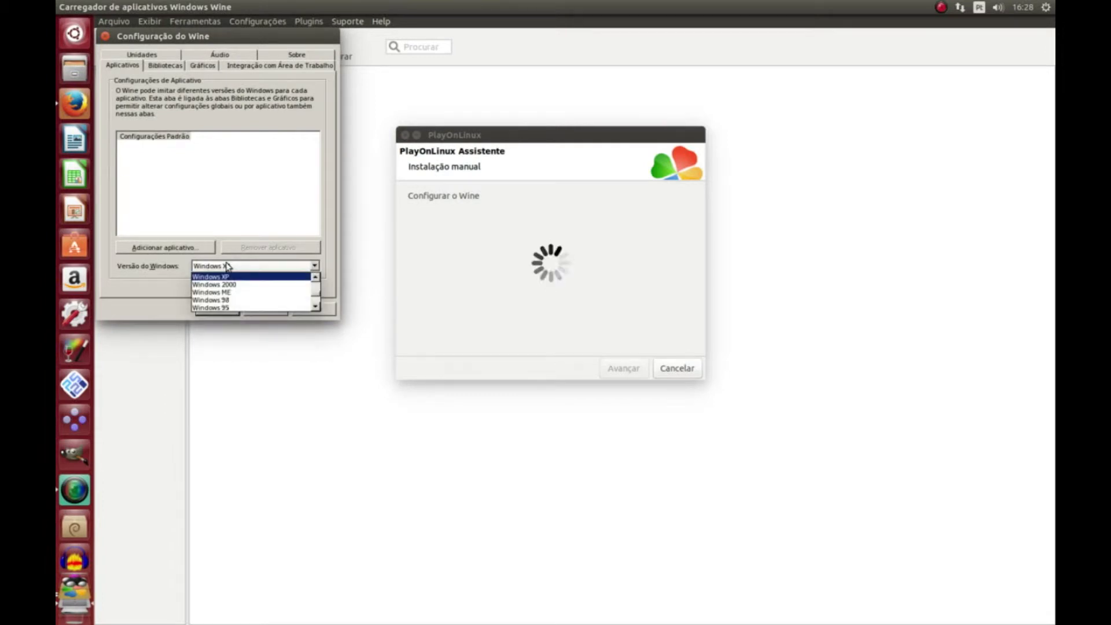
click(226, 277)
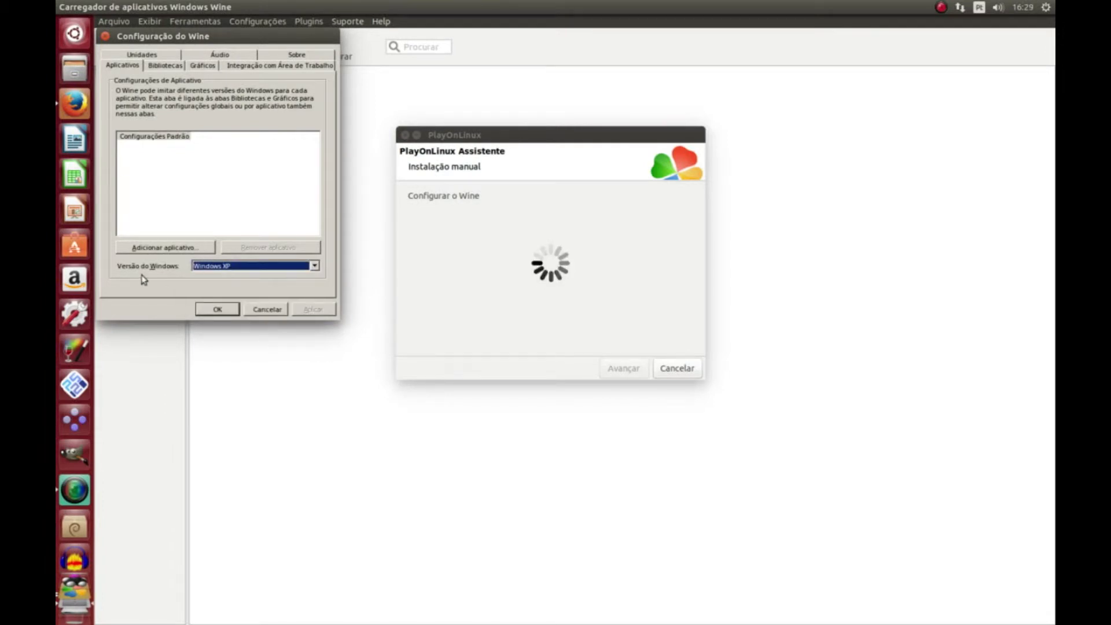
click(164, 66)
click(202, 65)
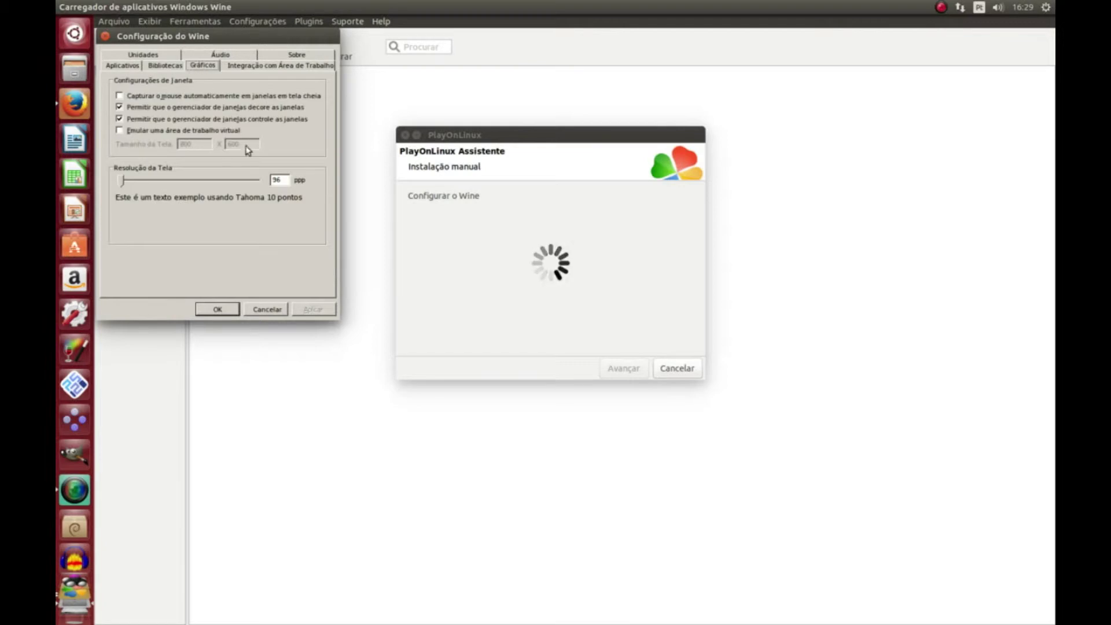
click(168, 95)
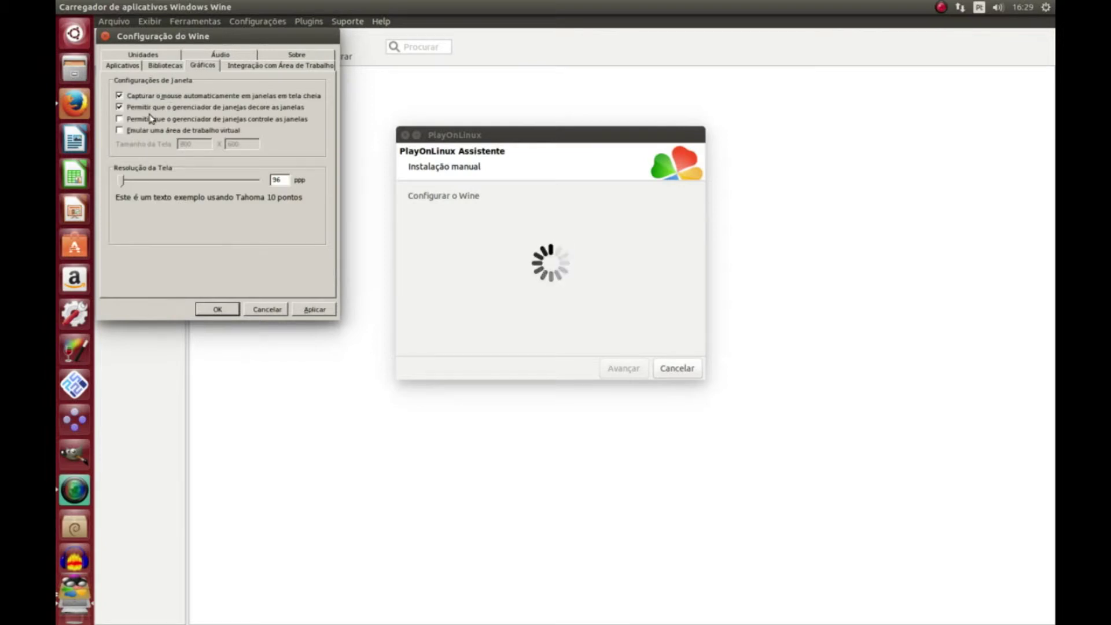
click(146, 132)
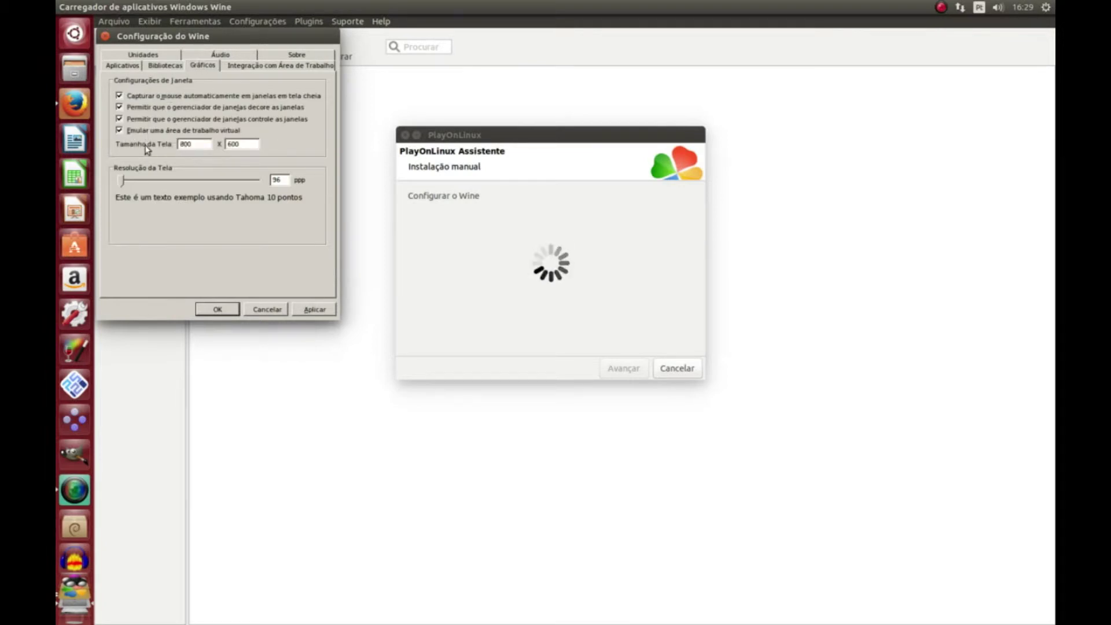
Step: Check the monitor's resolution in the system settings, then set the Wine virtual desktop size to 1200 x 800 and accept the configuration
double_click(197, 142)
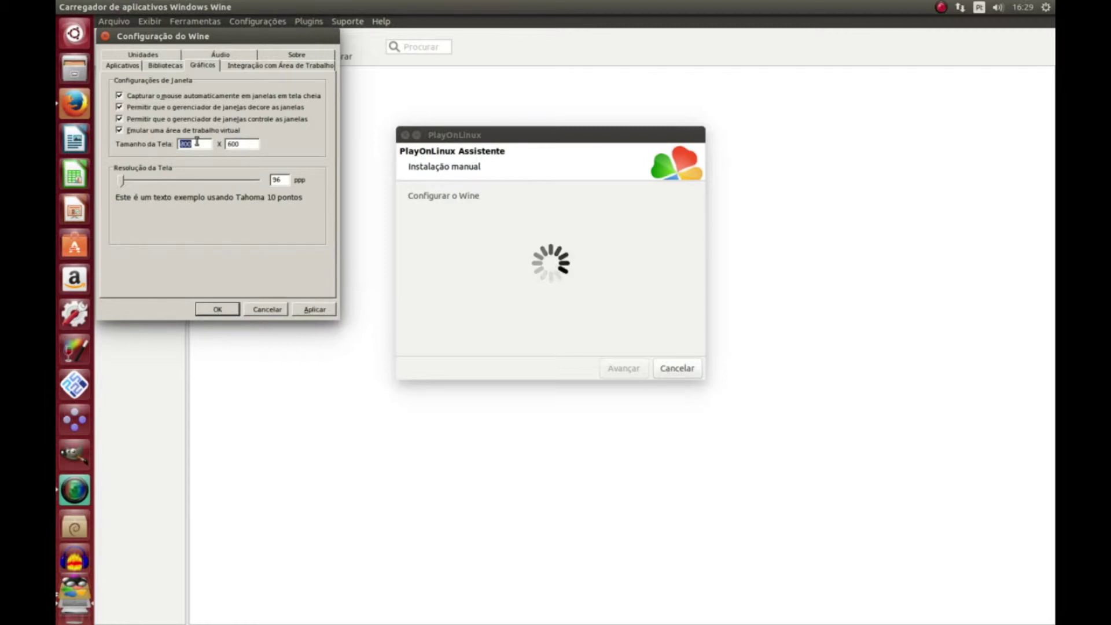
click(1046, 8)
click(958, 58)
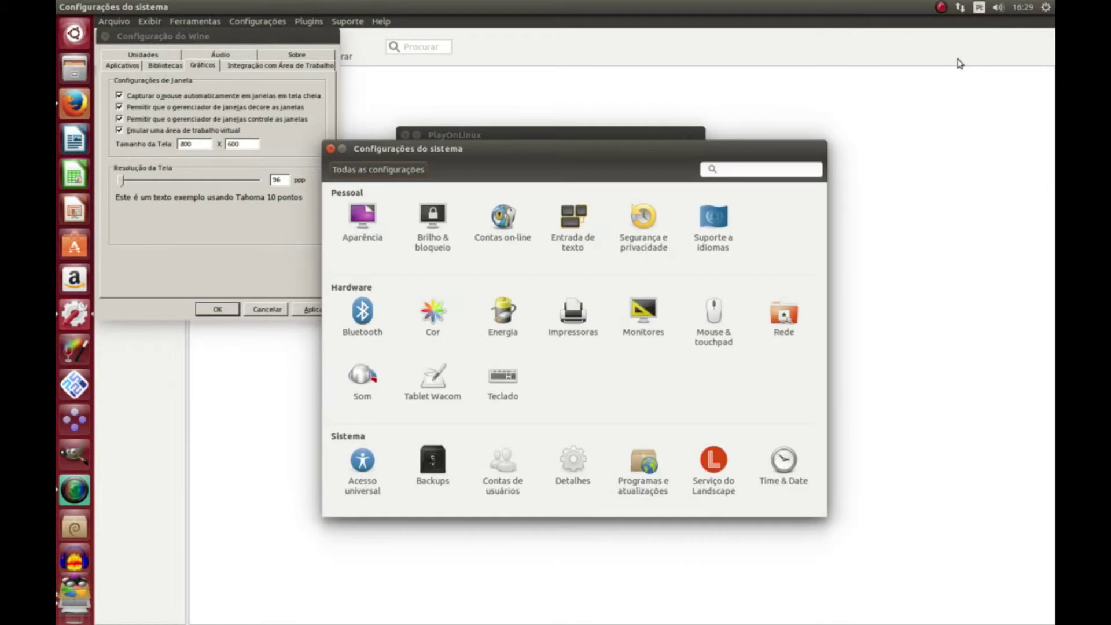
click(664, 321)
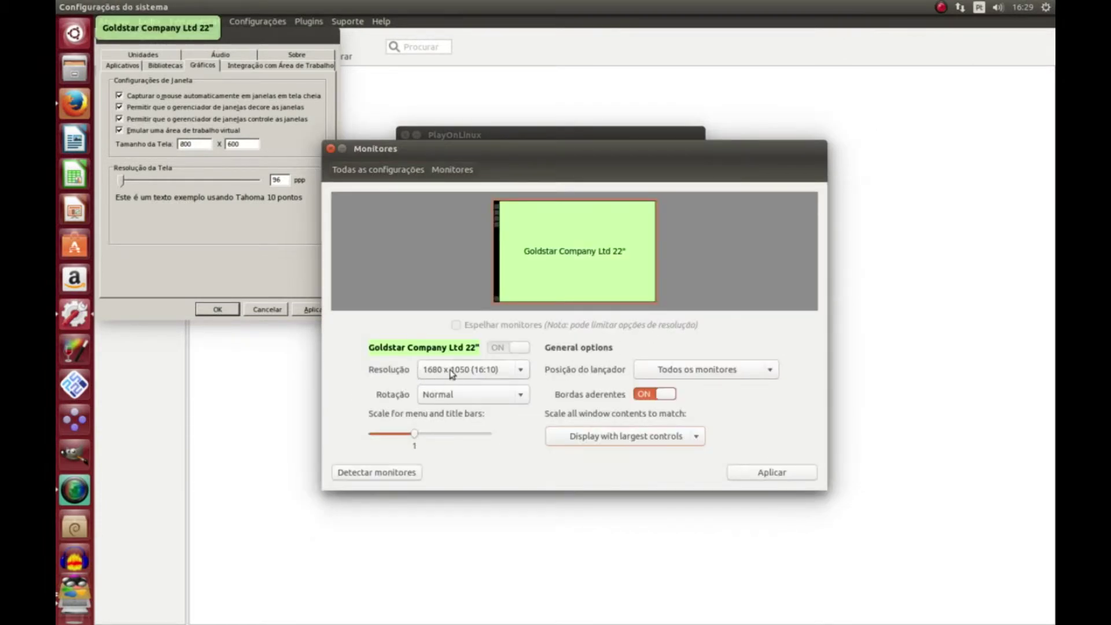
click(331, 148)
text(1200)
key(Tab)
text(800)
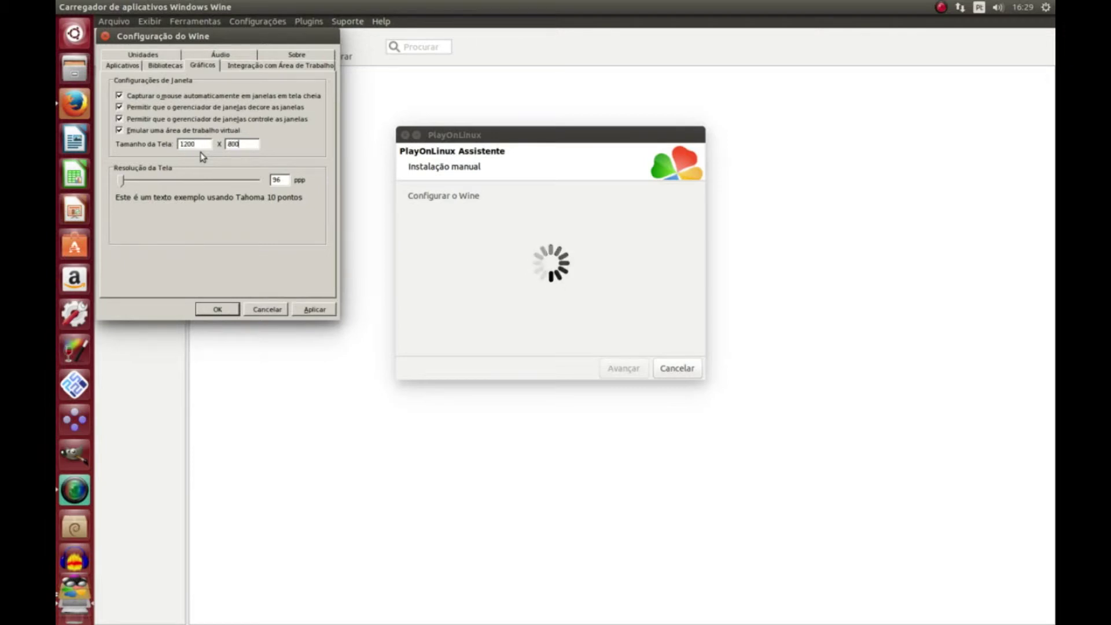
click(217, 309)
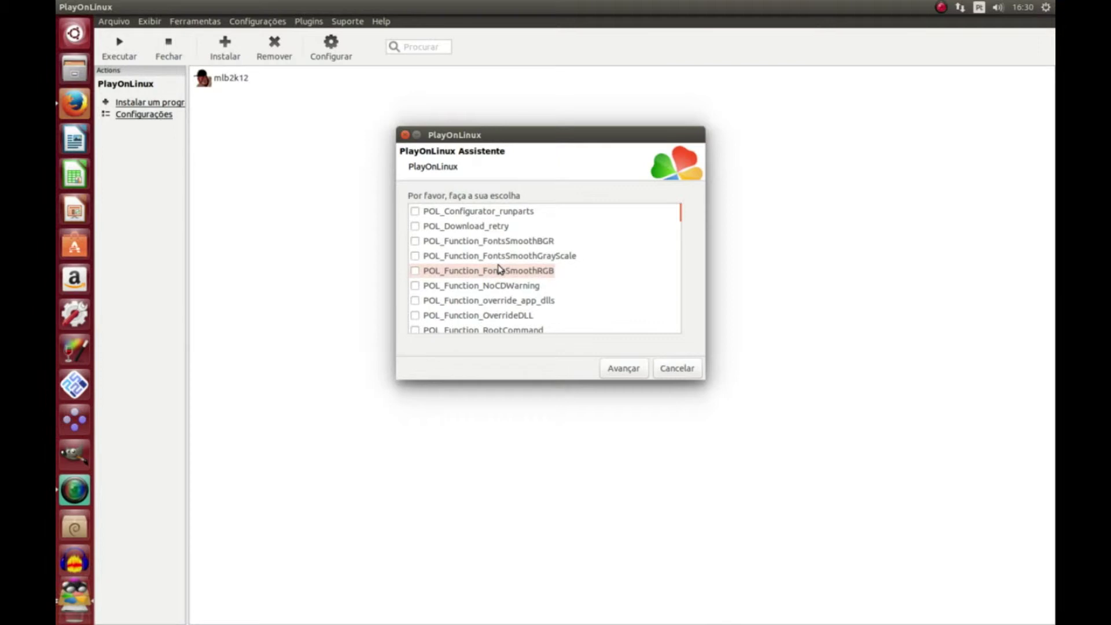
Step: Look through the list of libraries offered for installation
scroll(498, 269, down, 15)
scroll(521, 305, down, 3)
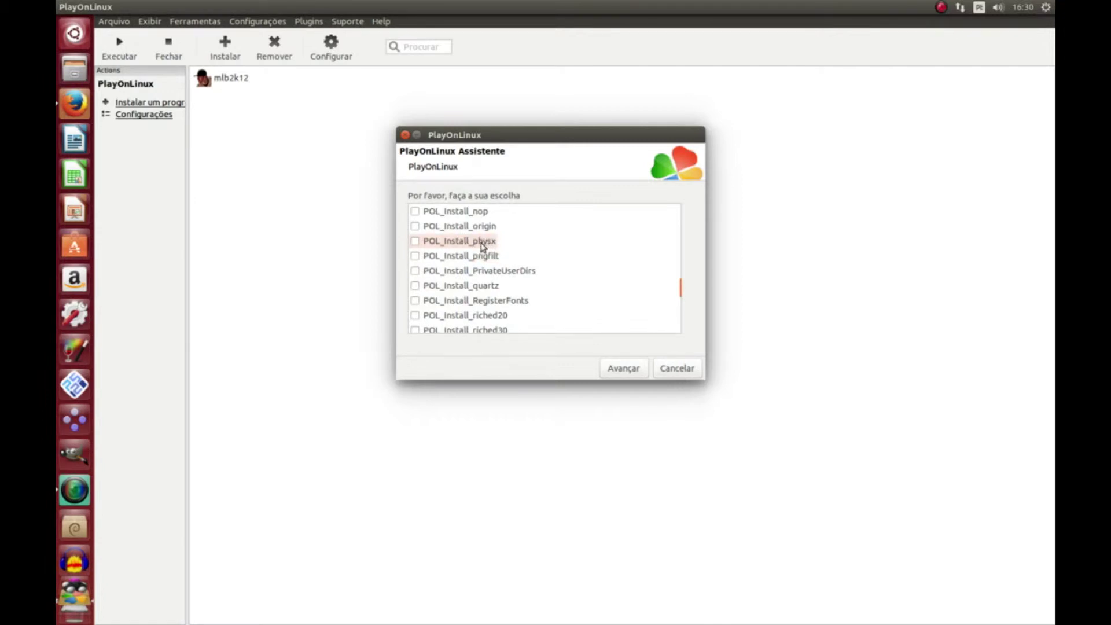
scroll(525, 263, down, 6)
scroll(489, 269, up, 3)
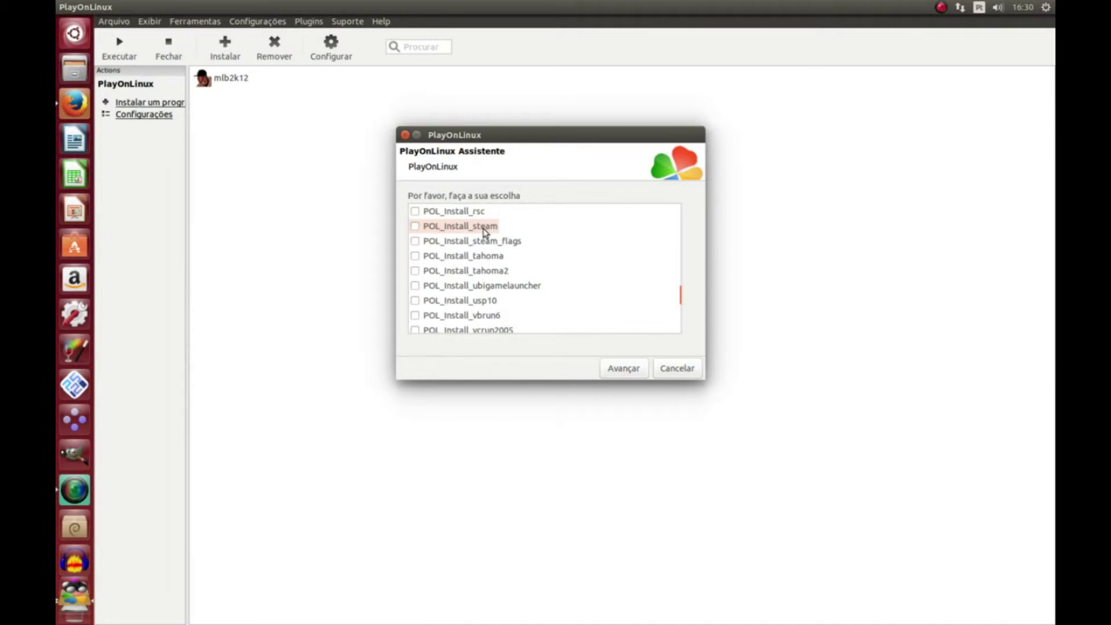
scroll(573, 289, up, 20)
scroll(568, 293, up, 3)
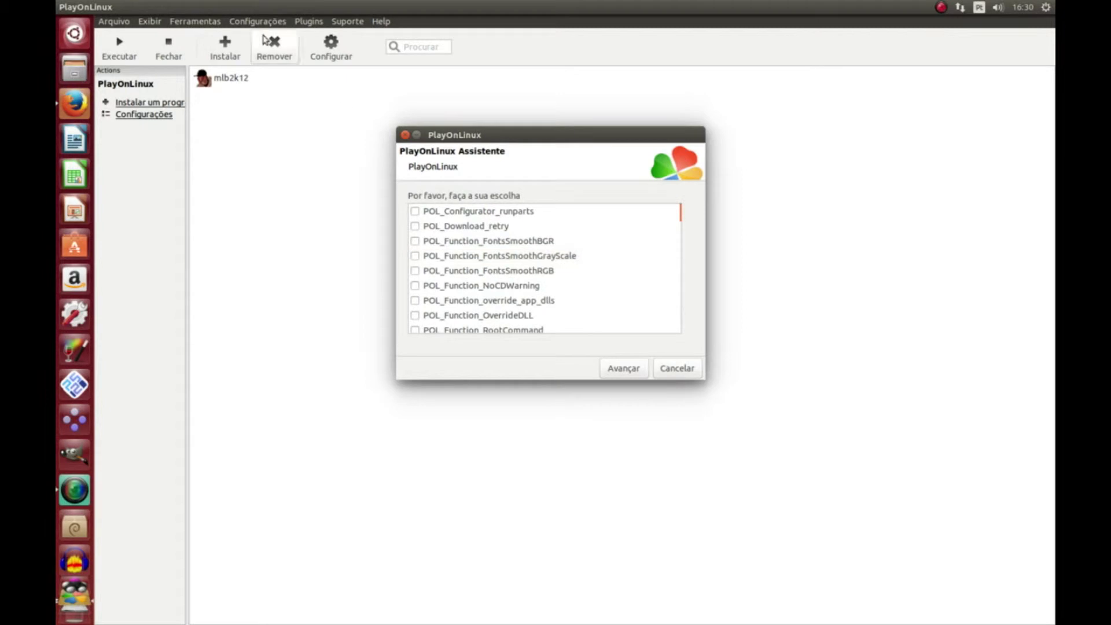
Step: Open Games Linux Codex.odt from the desktop and arrange the document below the installation assistant so both are readable
click(150, 34)
click(75, 7)
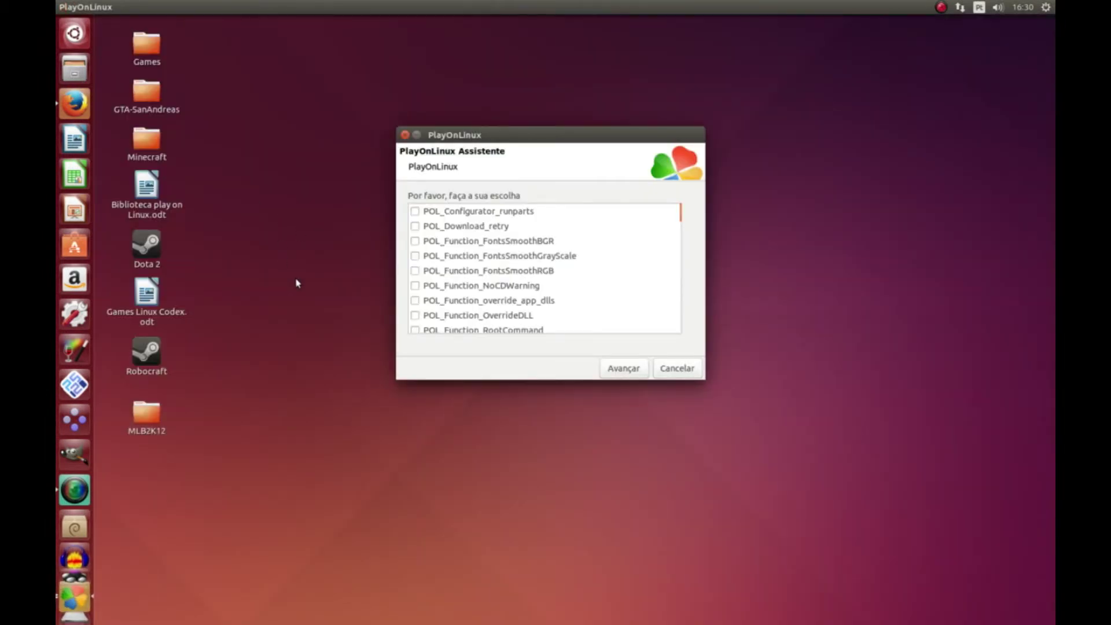
click(143, 310)
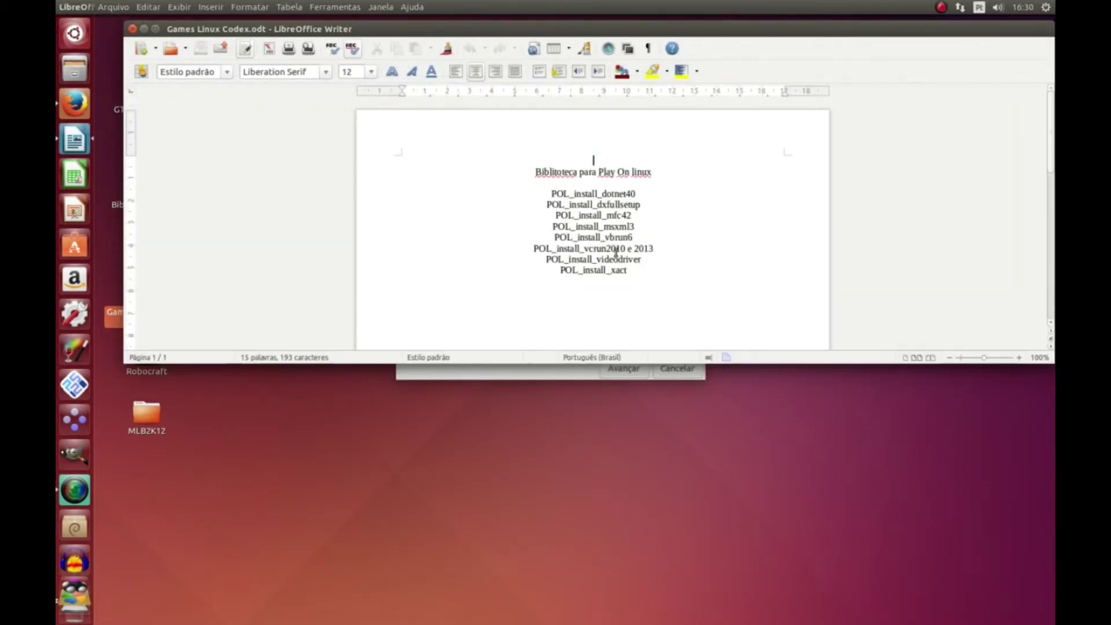
drag(546, 37, 502, 302)
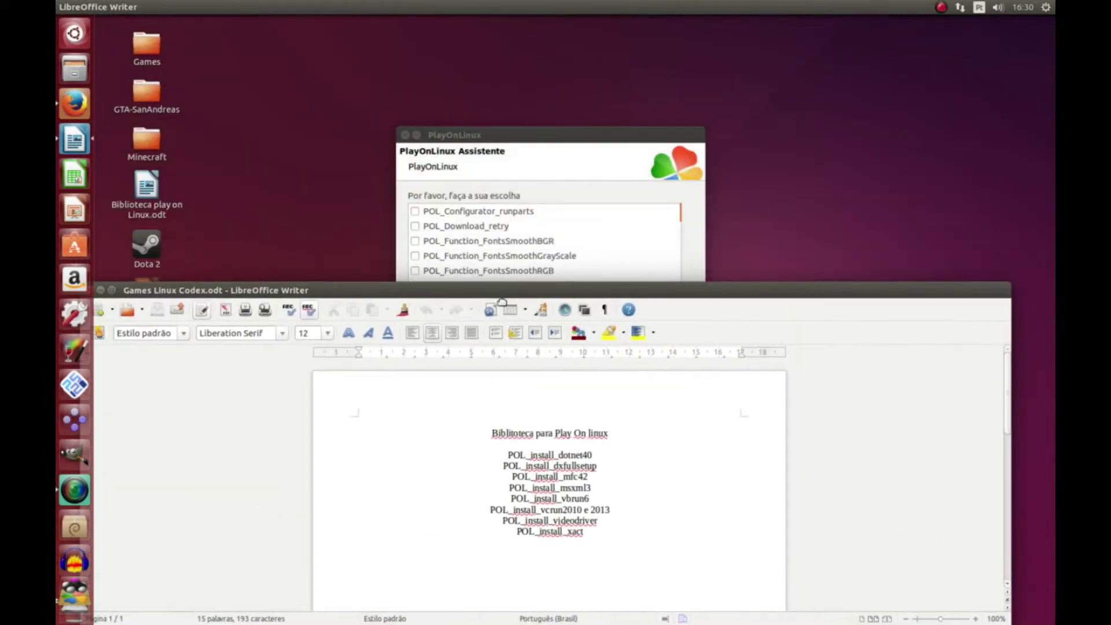
click(528, 140)
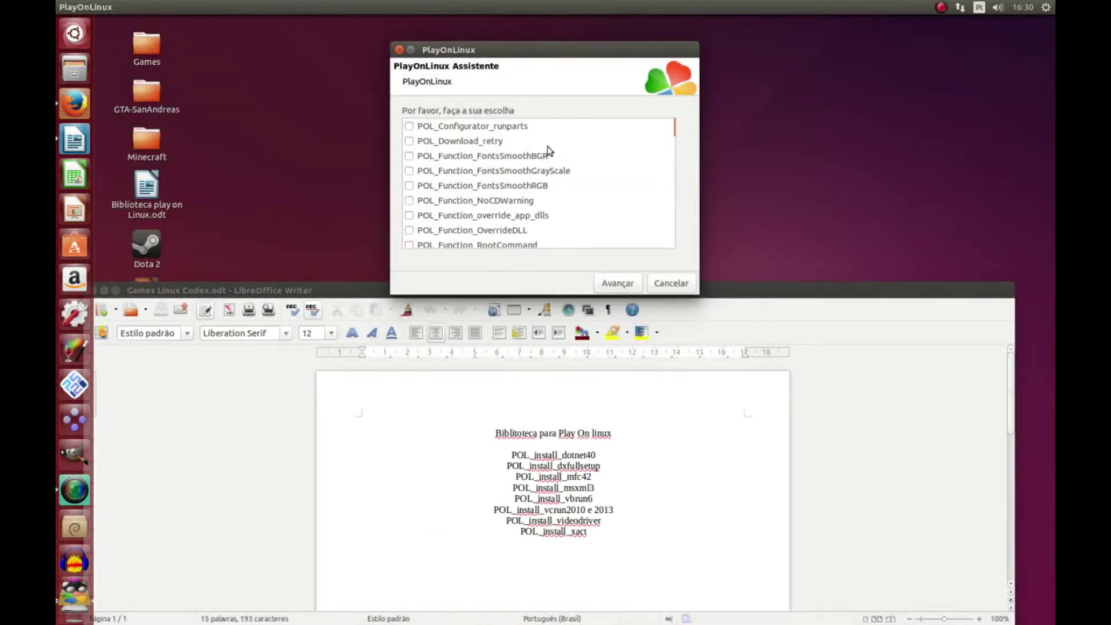
Step: Select the POL_Install_dotnet40 and POL_Install_dxfullsetup libraries for installation
scroll(570, 159, down, 8)
scroll(531, 215, down, 8)
scroll(479, 239, down, 3)
click(465, 200)
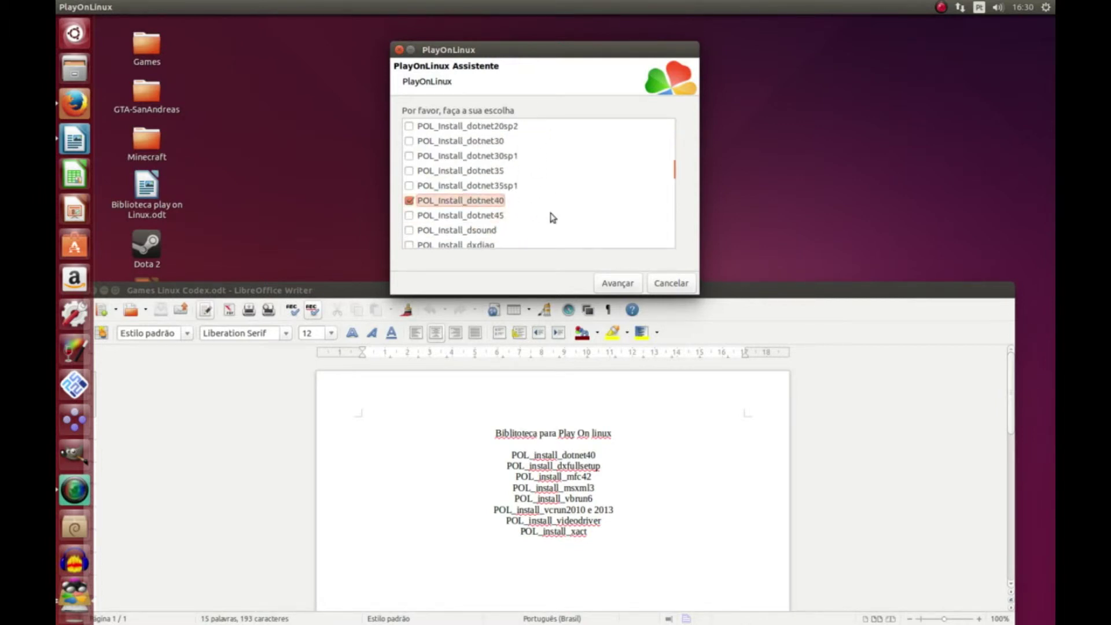
scroll(550, 218, down, 3)
click(500, 173)
Step: Examine the d3dx and DirectX library entries listed before the dotnet ones
scroll(560, 197, up, 6)
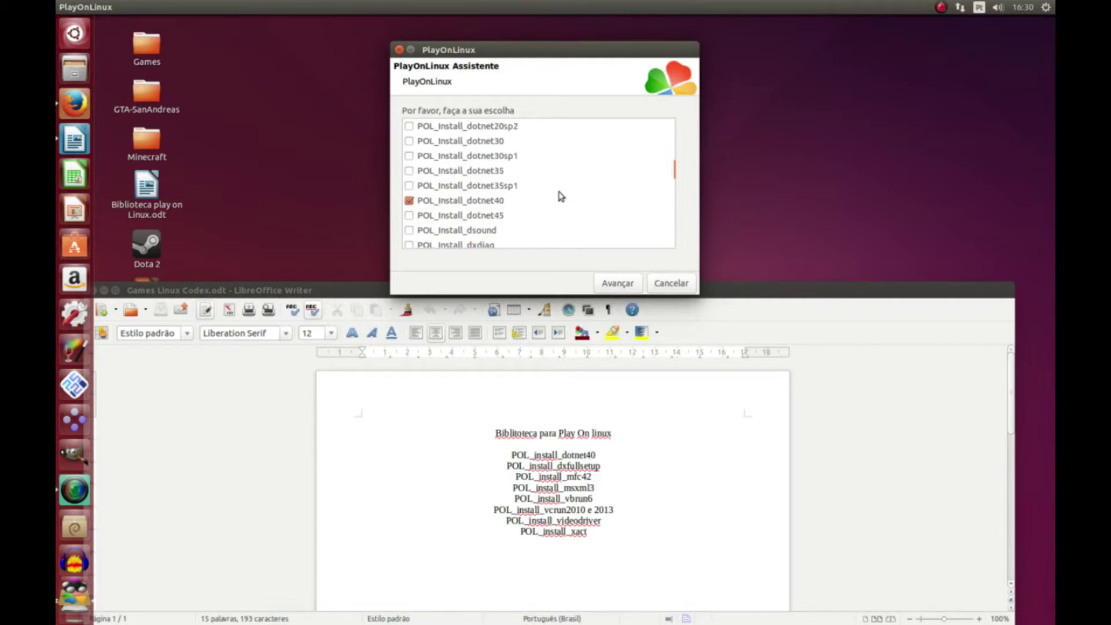
scroll(559, 194, up, 2)
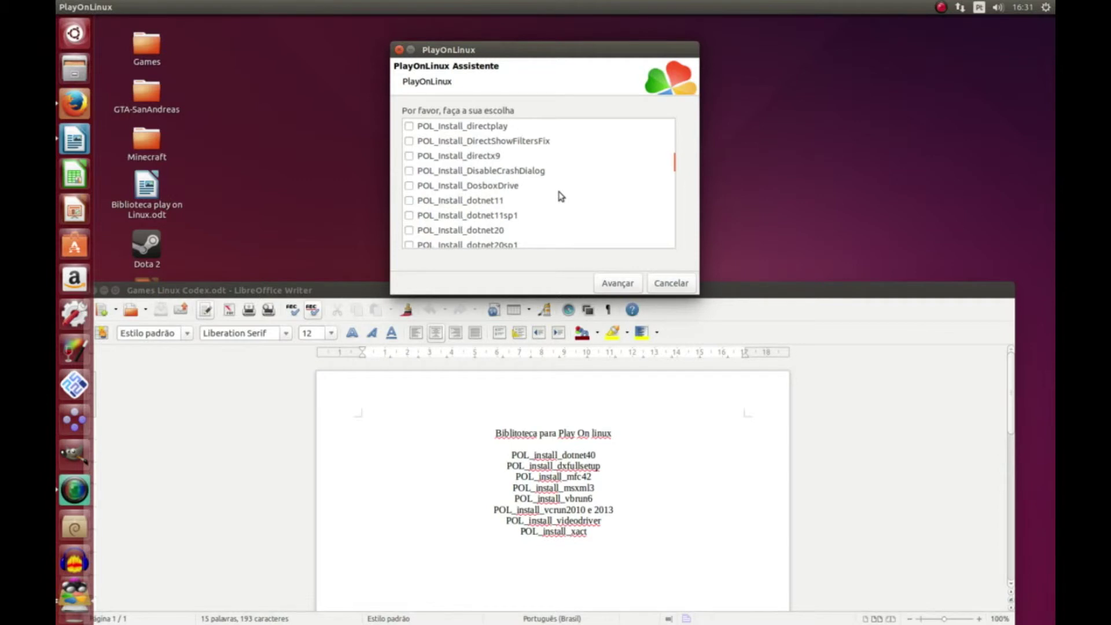
scroll(489, 161, up, 5)
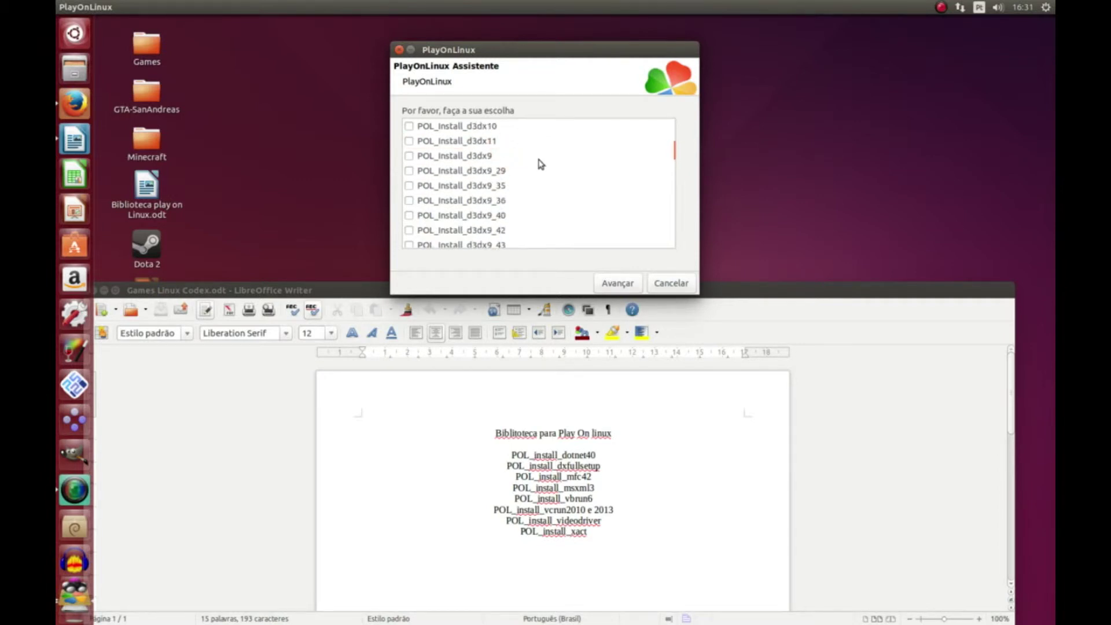
scroll(538, 159, down, 2)
scroll(538, 163, down, 3)
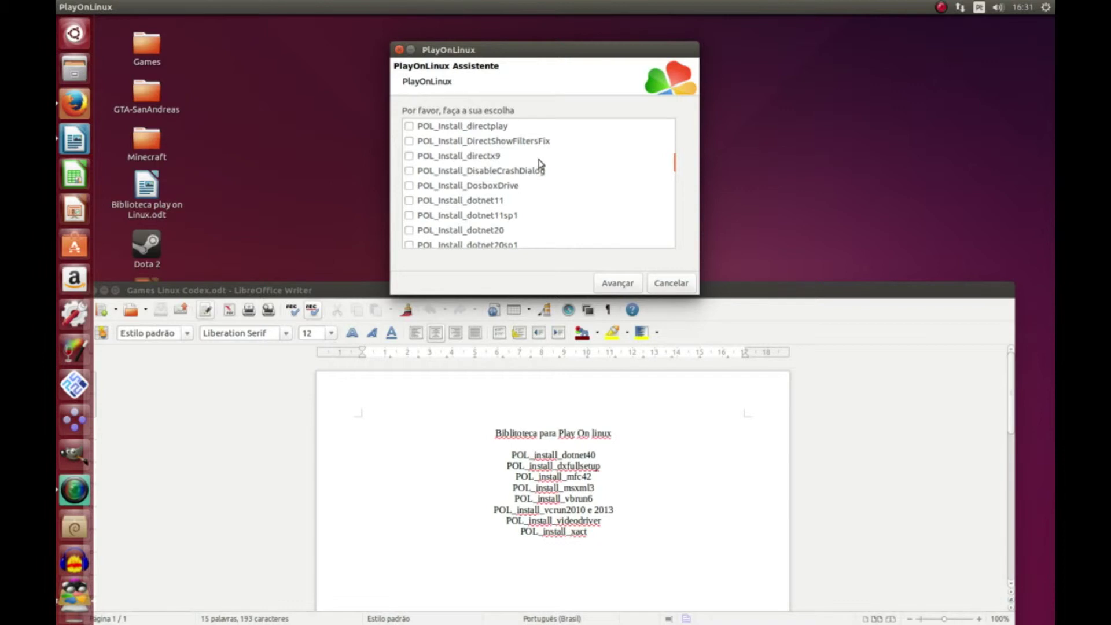
Step: Add the POL_Install_mfc42 and POL_Install_msxml3 libraries to the selection
scroll(541, 205, down, 1)
scroll(541, 205, down, 5)
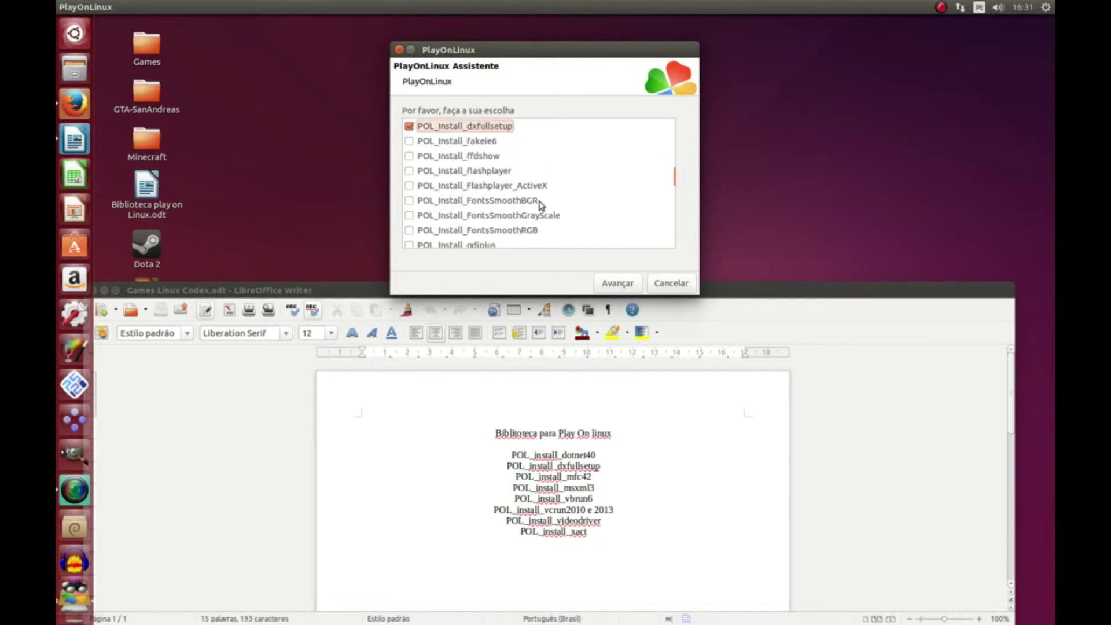
scroll(539, 204, down, 3)
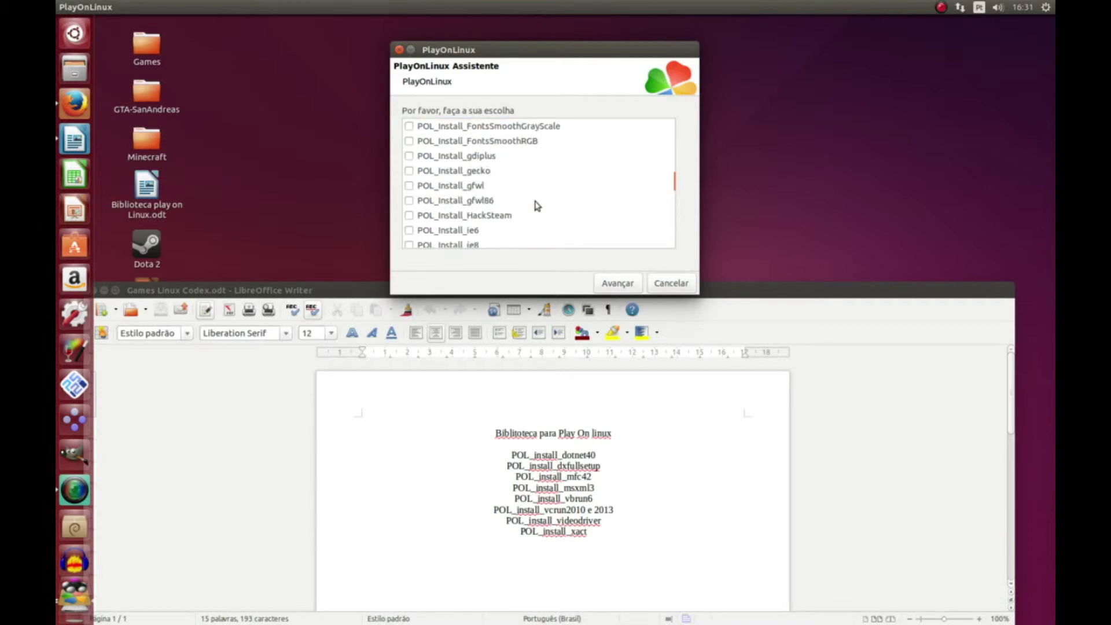
scroll(537, 205, down, 4)
scroll(537, 204, up, 1)
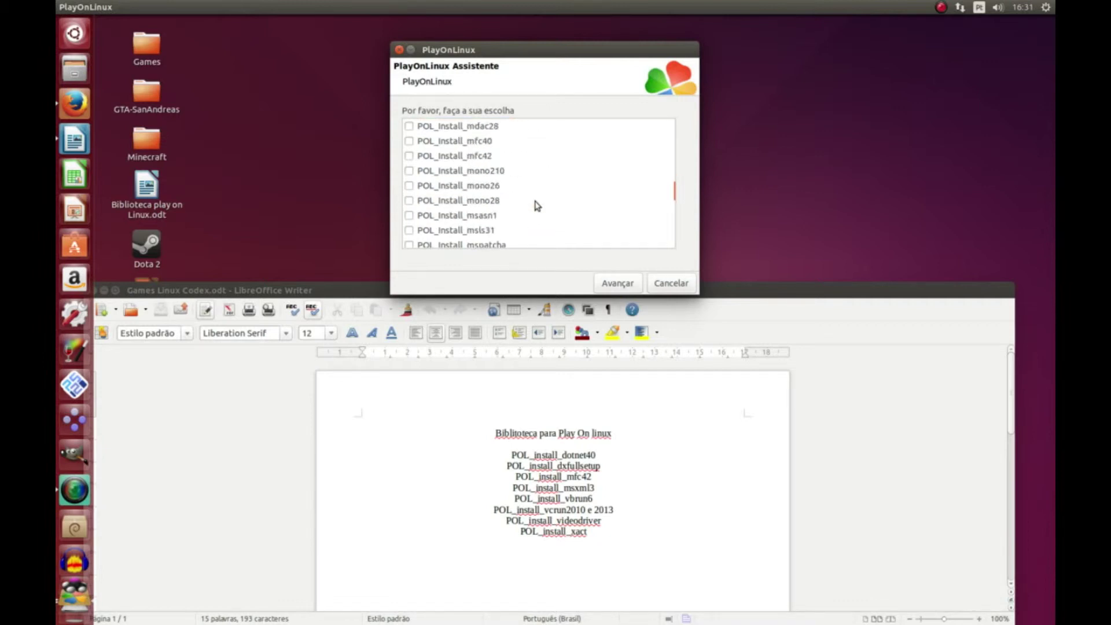
click(470, 157)
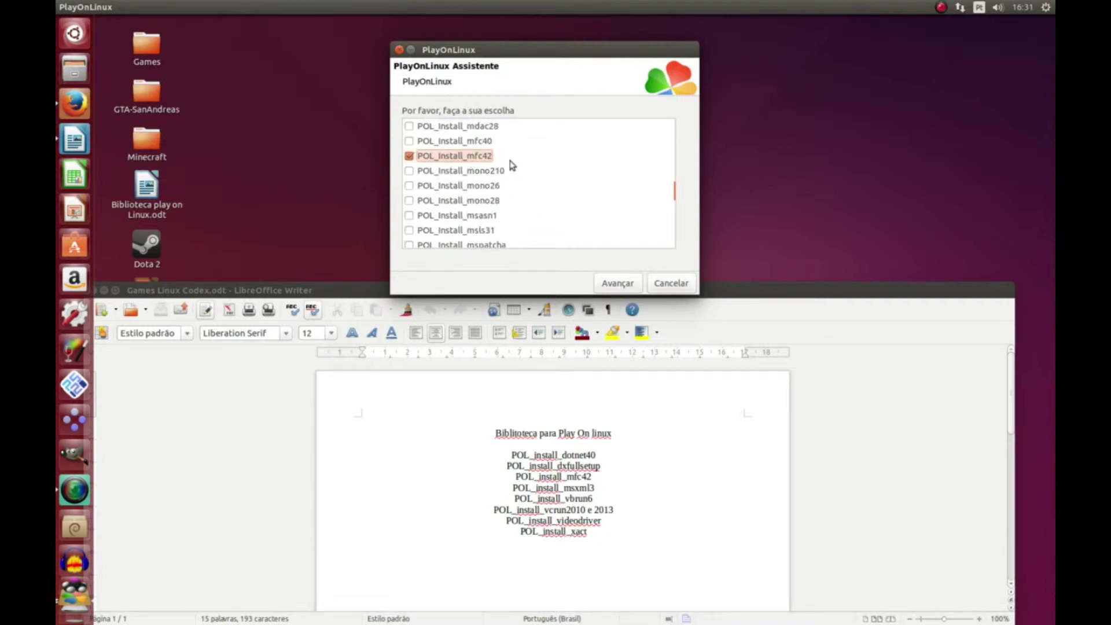
scroll(527, 216, down, 2)
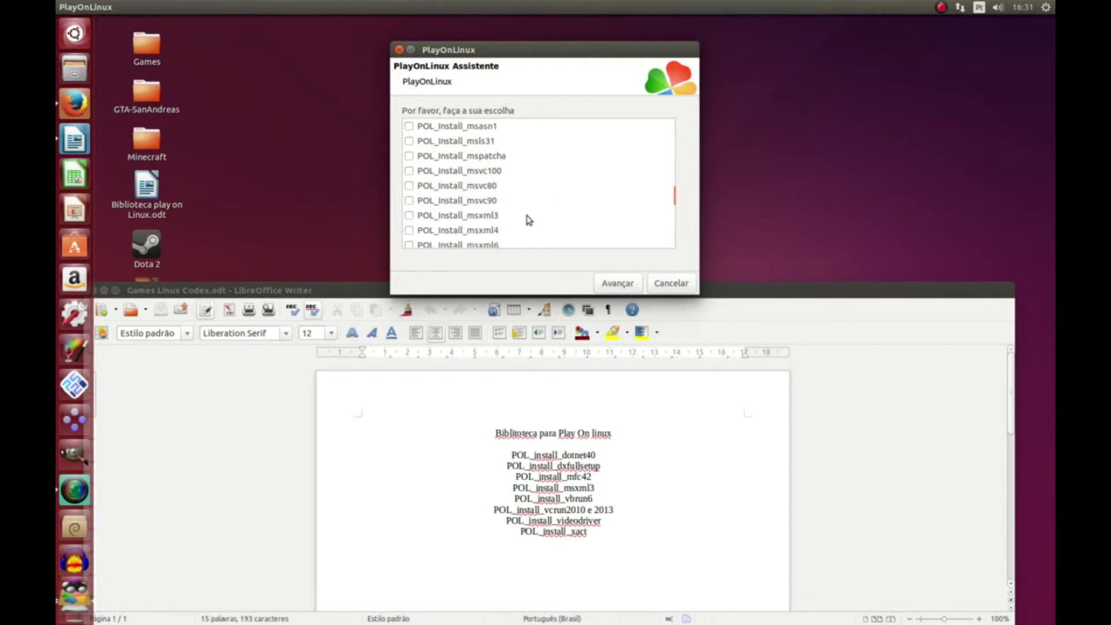
click(463, 215)
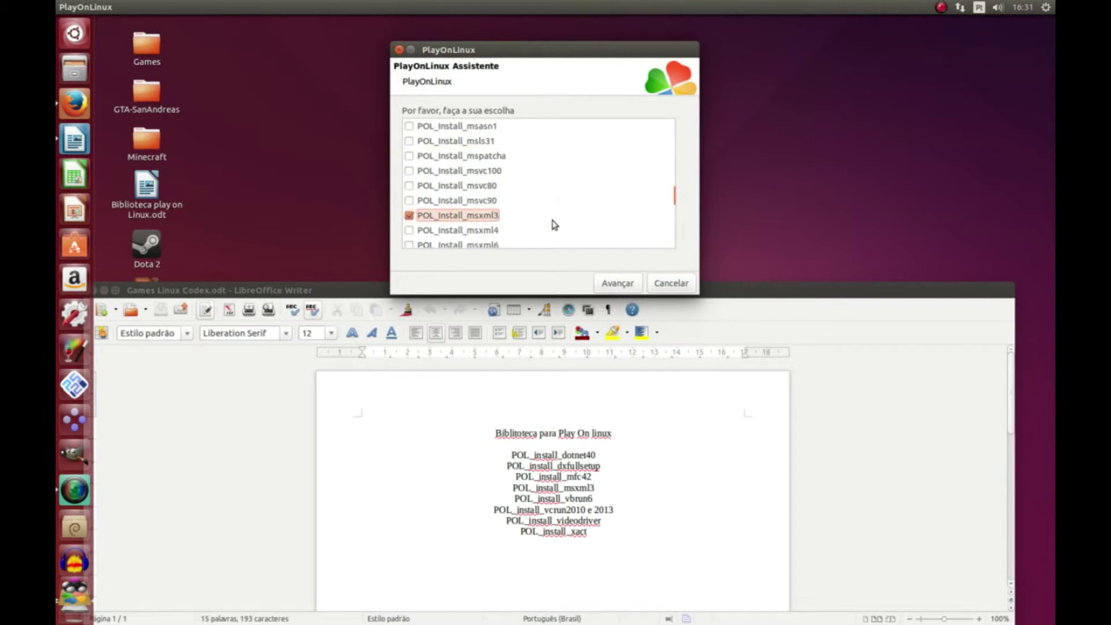
Step: Add the POL_Install_vbrun6, POL_Install_vcrun2010 and POL_Install_vcrun2013 runtime libraries to the selection
scroll(538, 226, down, 5)
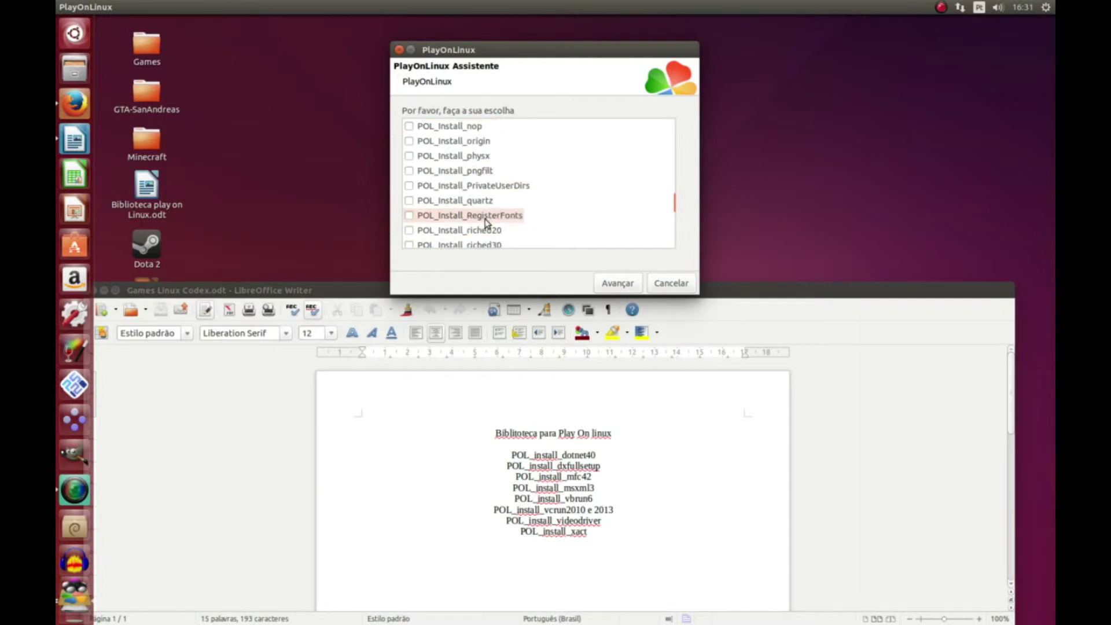
scroll(492, 228, down, 6)
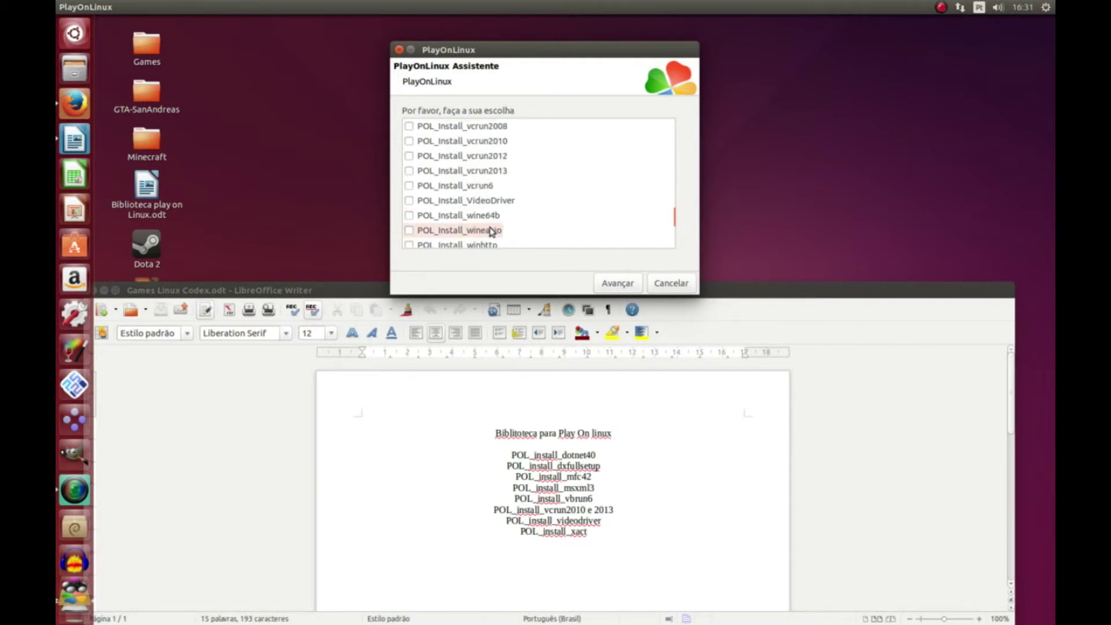
scroll(489, 174, up, 3)
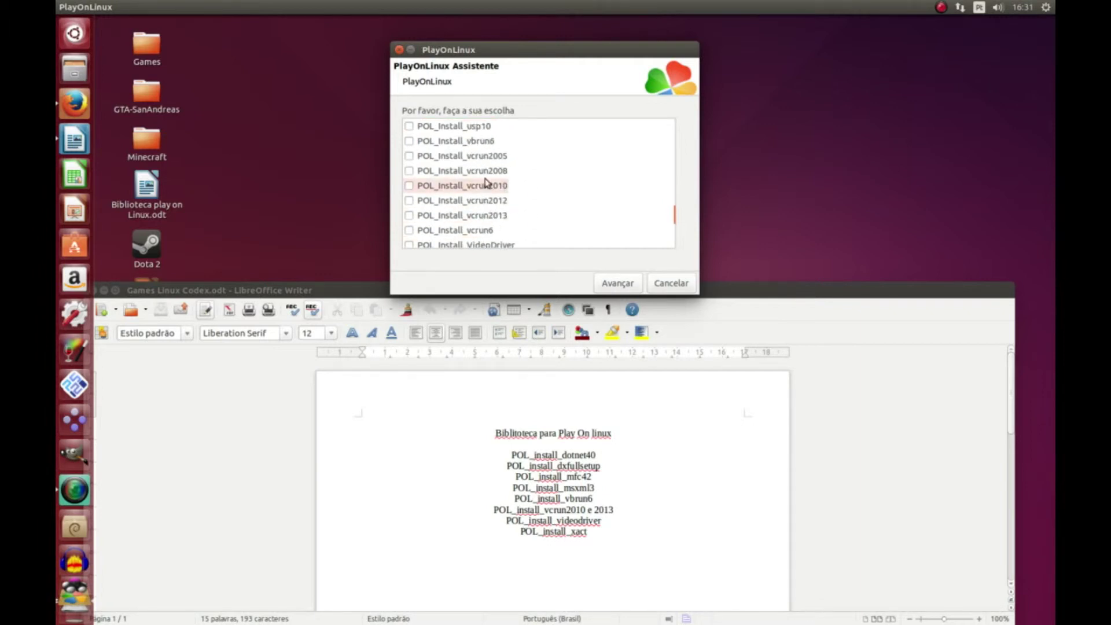
click(482, 143)
scroll(503, 173, down, 3)
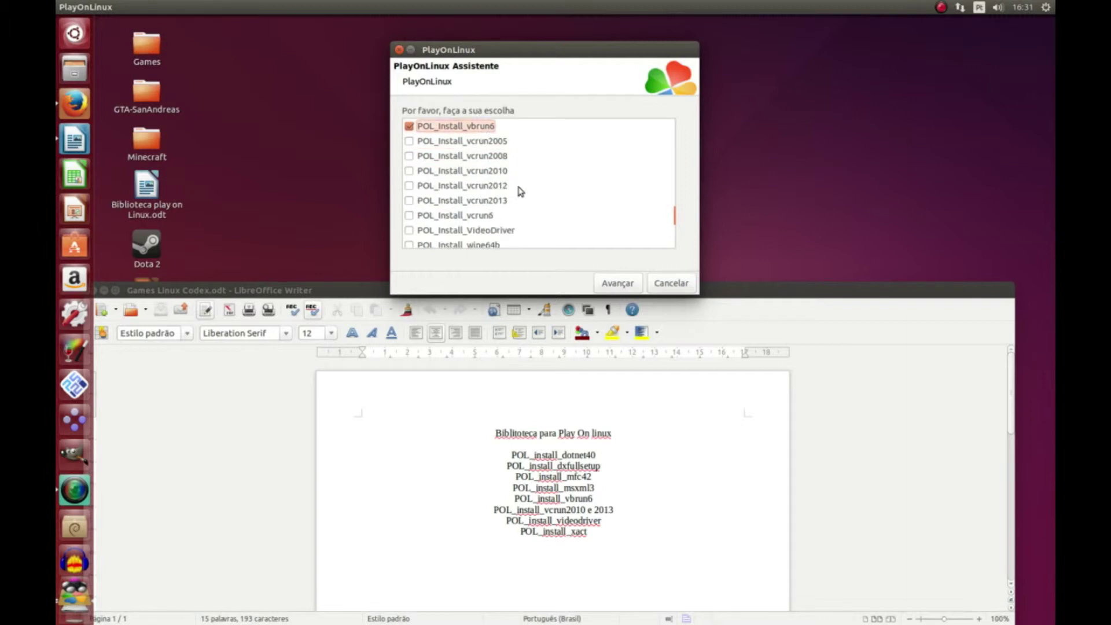
click(480, 142)
click(498, 170)
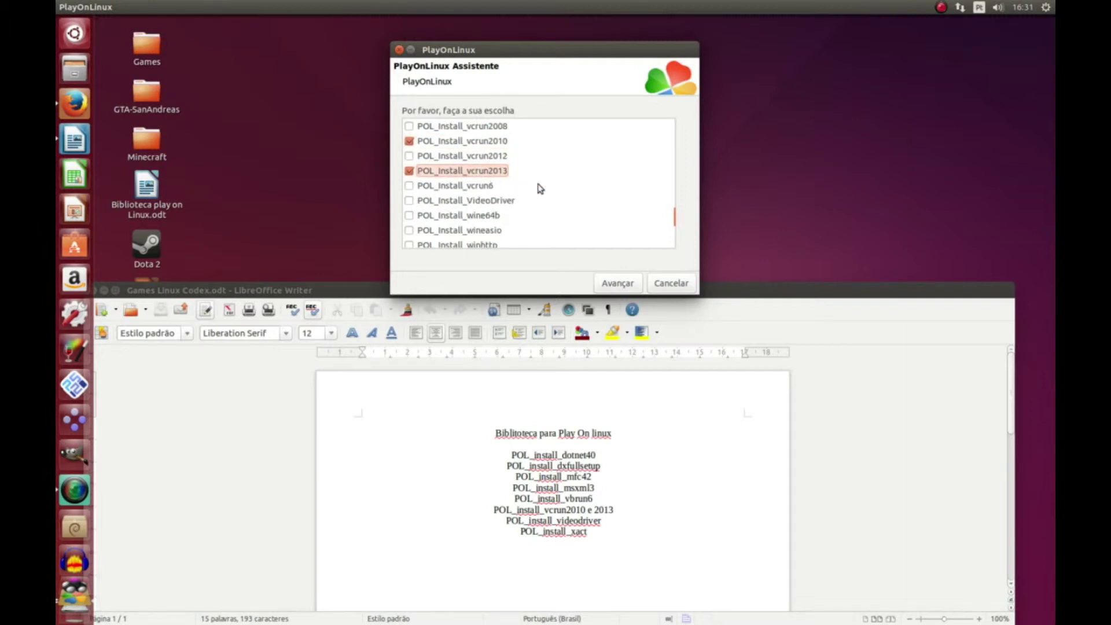
Step: Add the POL_Install_VideoDriver and POL_Install_xact libraries to the selection
click(502, 200)
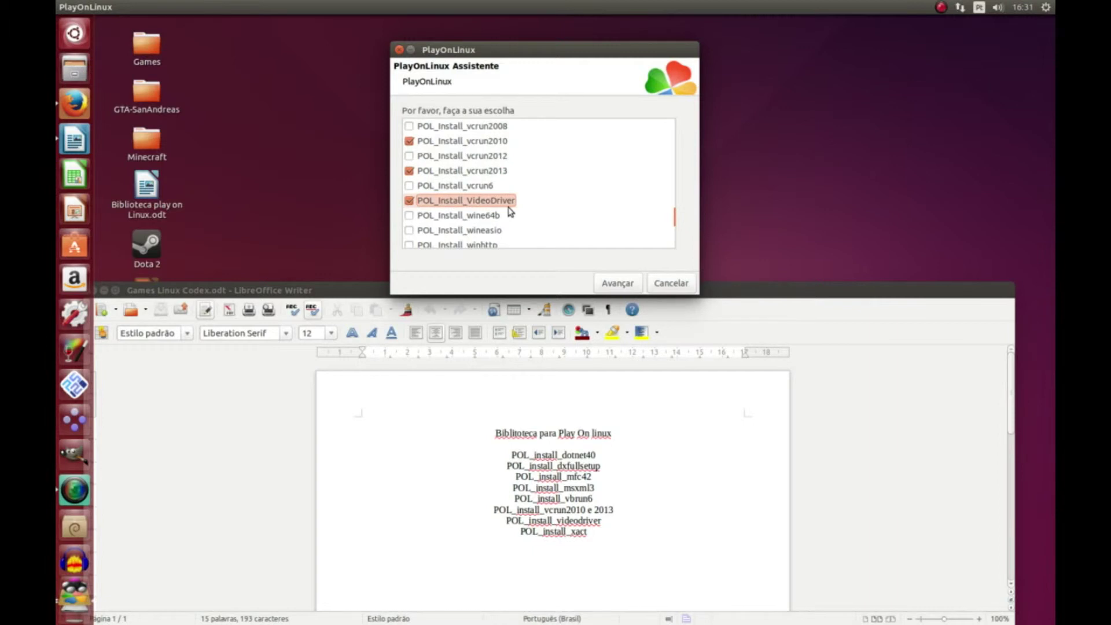
scroll(508, 205, down, 5)
click(499, 202)
scroll(515, 232, down, 1)
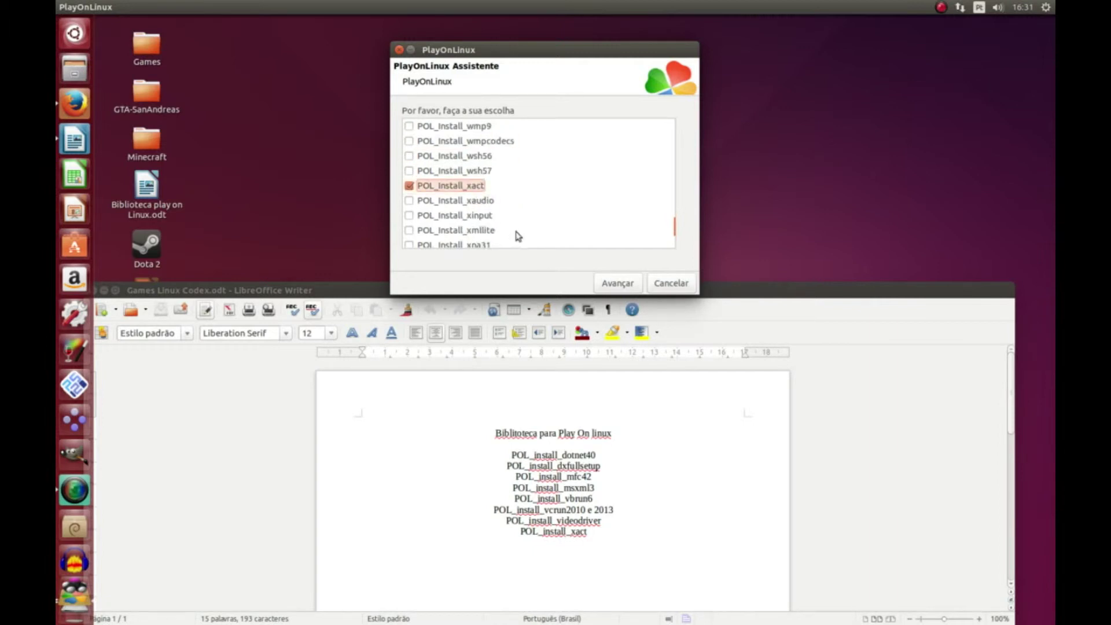
Step: Close the Games Linux Codex.odt reference document and proceed with installing the selected libraries
click(756, 290)
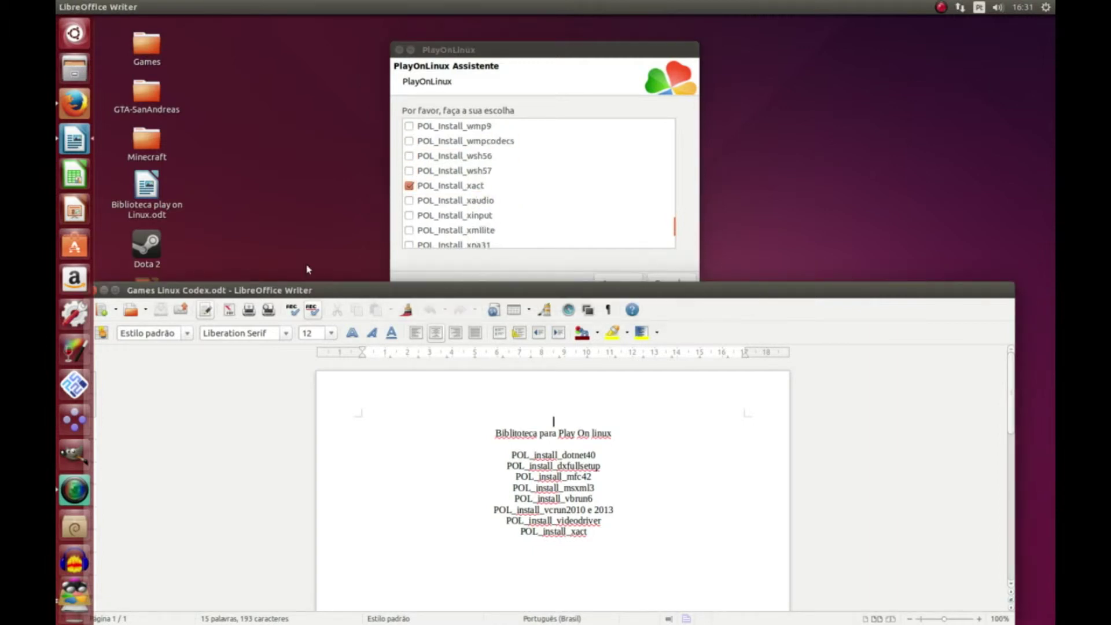
drag(148, 283, 183, 283)
click(131, 290)
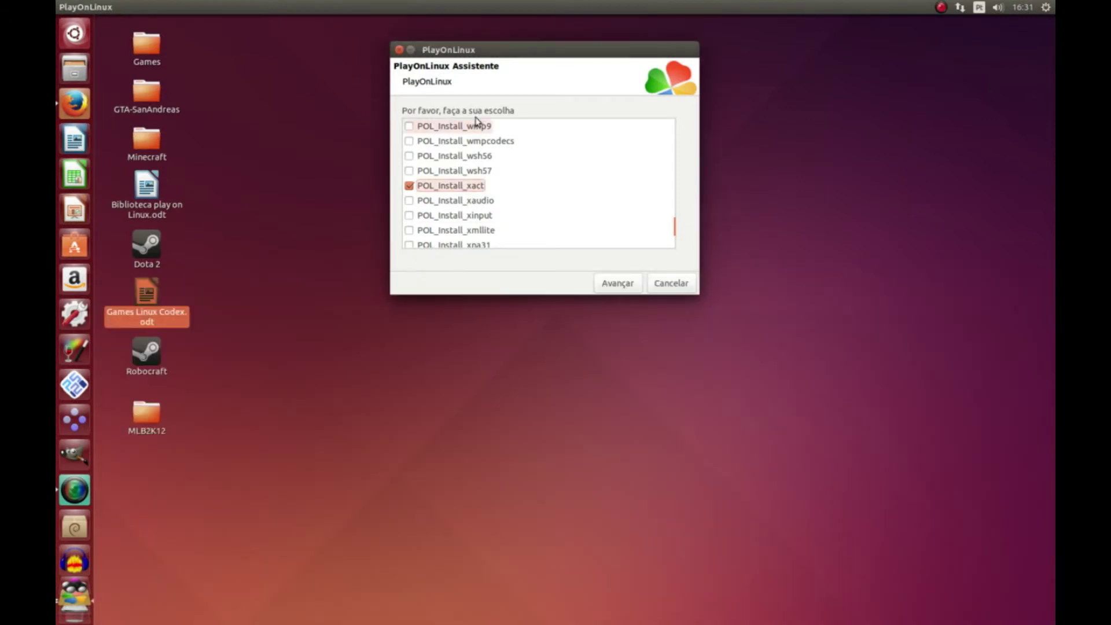
drag(497, 49, 471, 49)
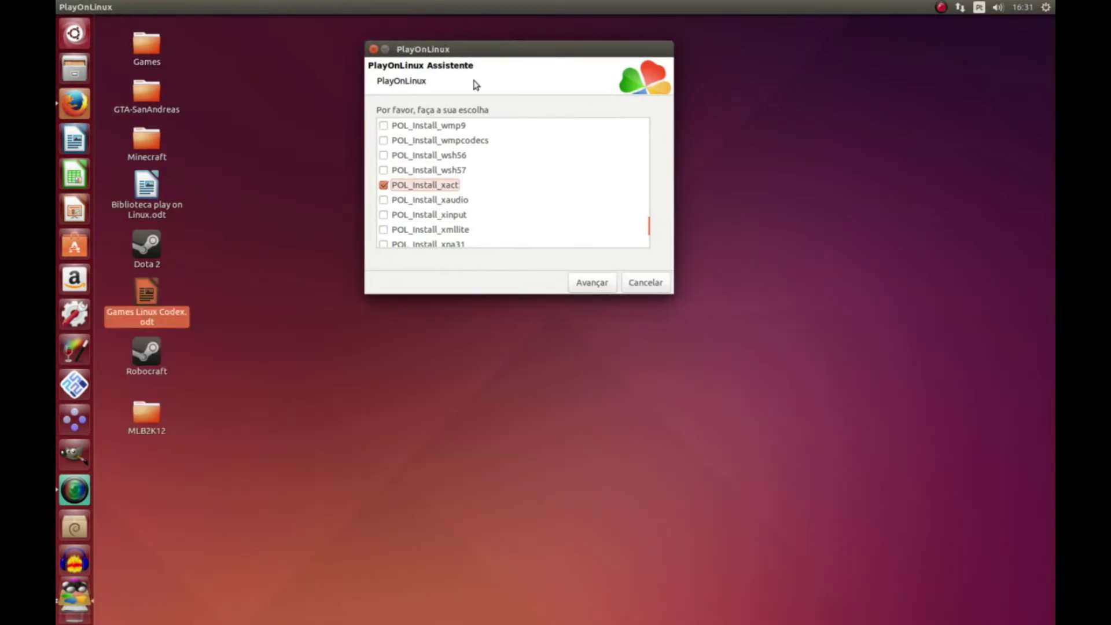
click(599, 279)
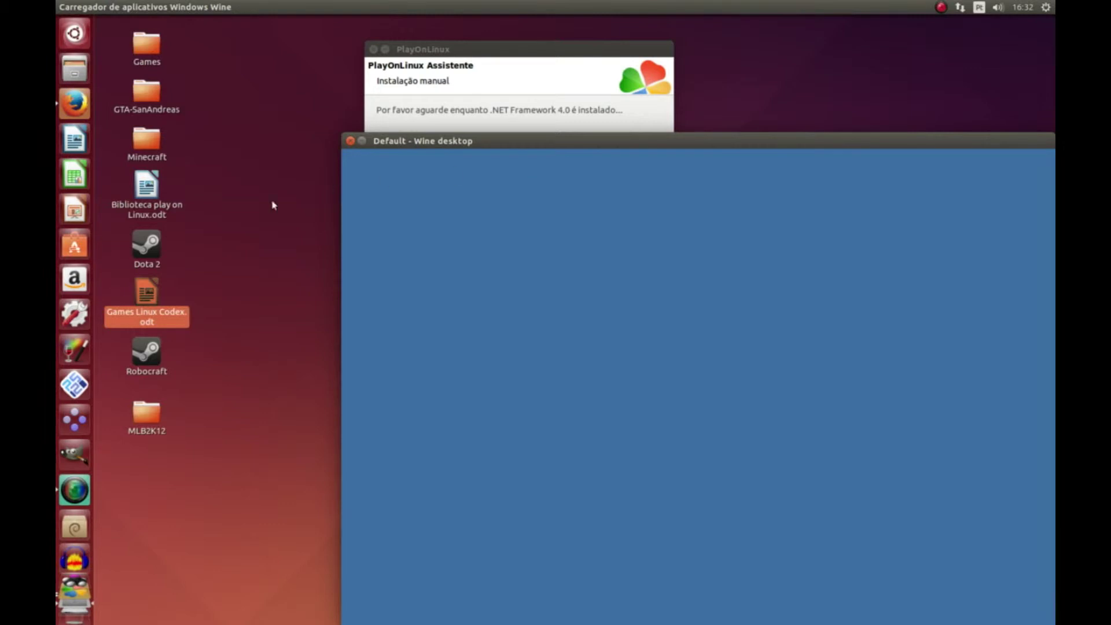
Step: Open Biblioteca play on Linux.odt, review its list of PlayOnLinux libraries, and close the document
double_click(149, 187)
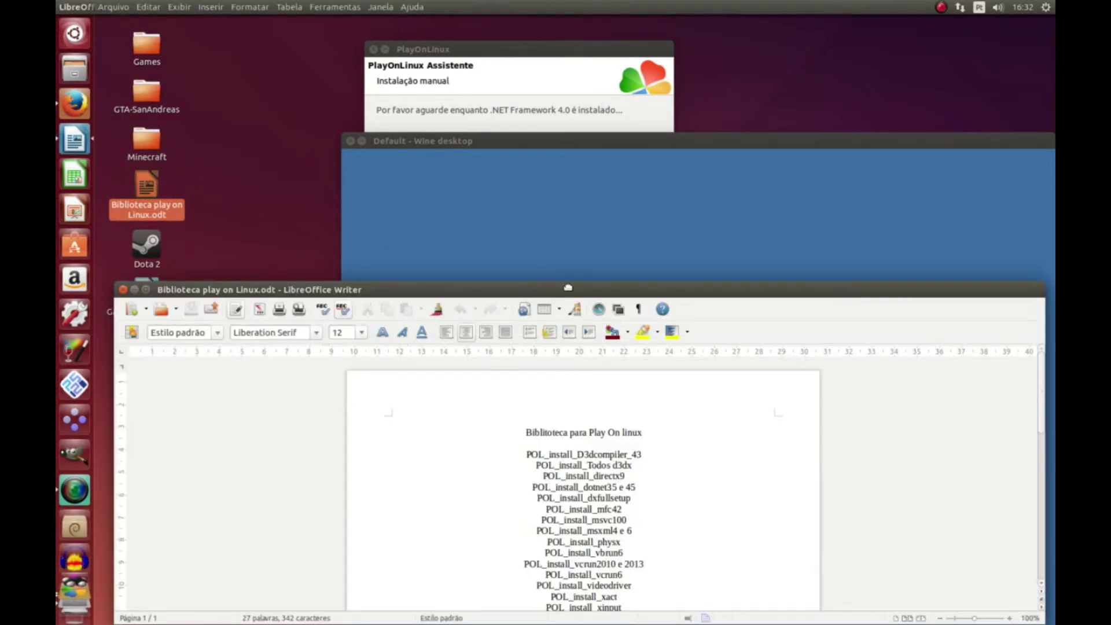
drag(559, 295, 562, 87)
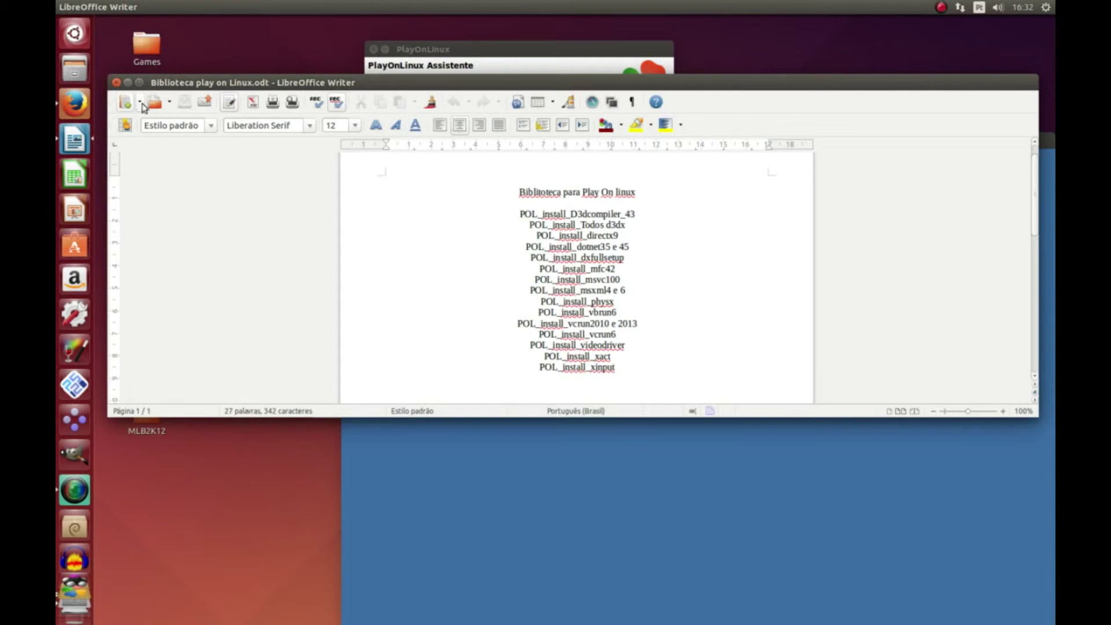
mouse_move(553, 79)
mouse_down()
mouse_move(548, 156)
mouse_move(544, 68)
mouse_up()
click(111, 75)
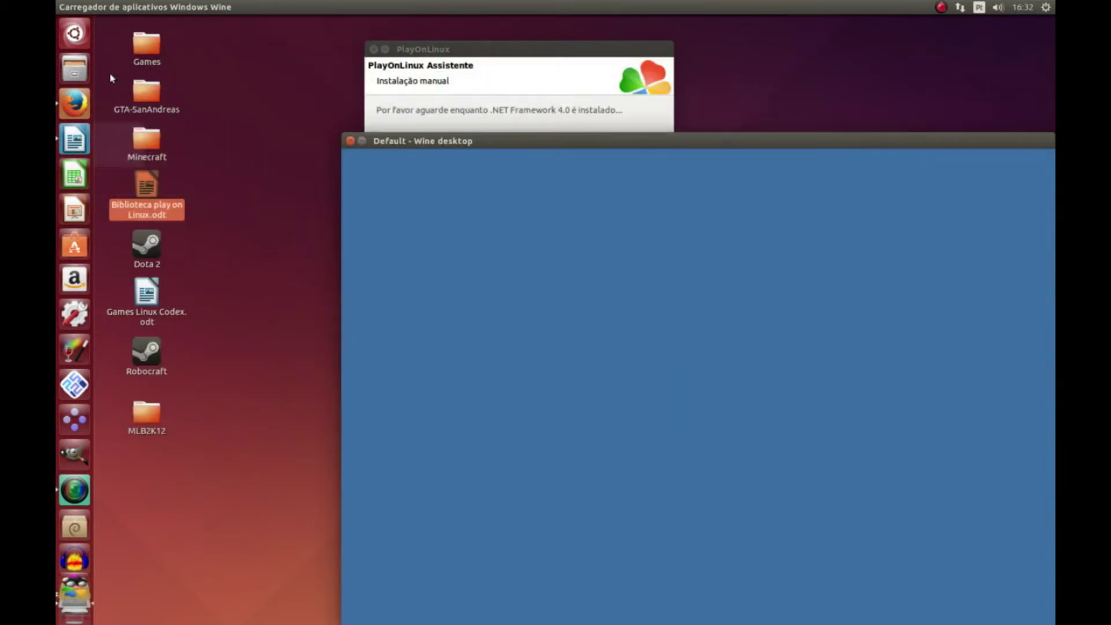
drag(437, 145, 257, 139)
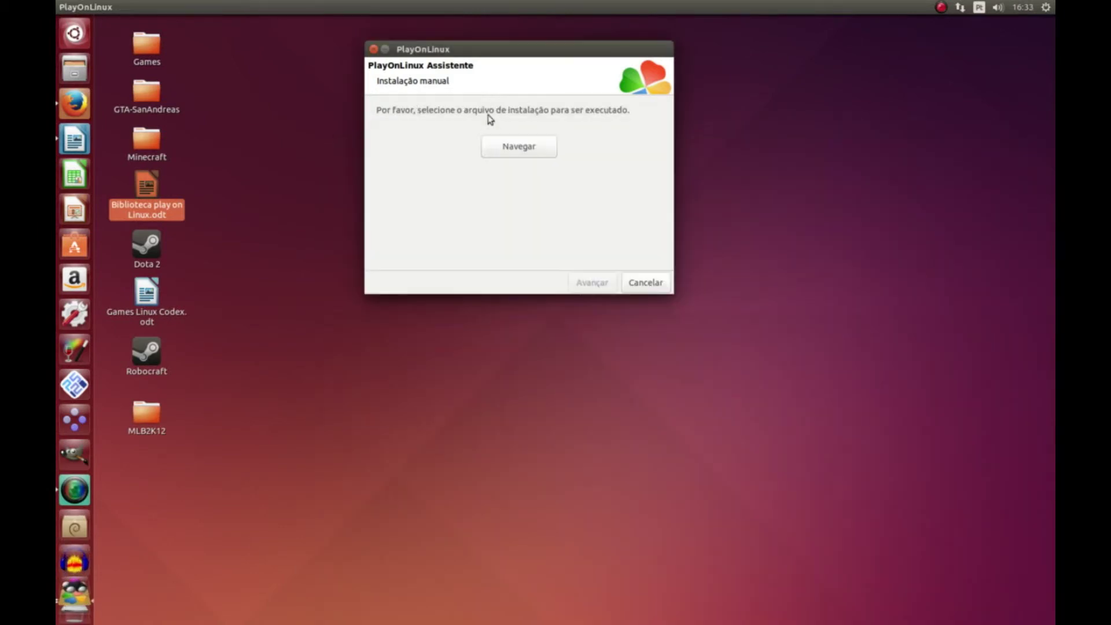
Step: Try to select setup.exe from the desktop's MLB2K12 folder as the installation file
click(520, 141)
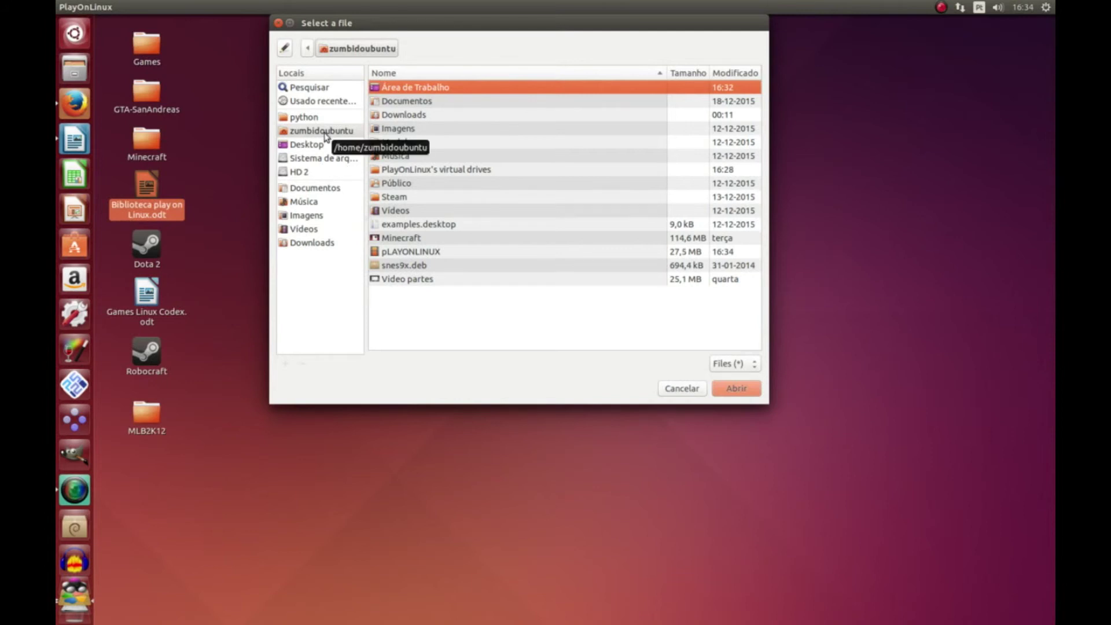
double_click(420, 88)
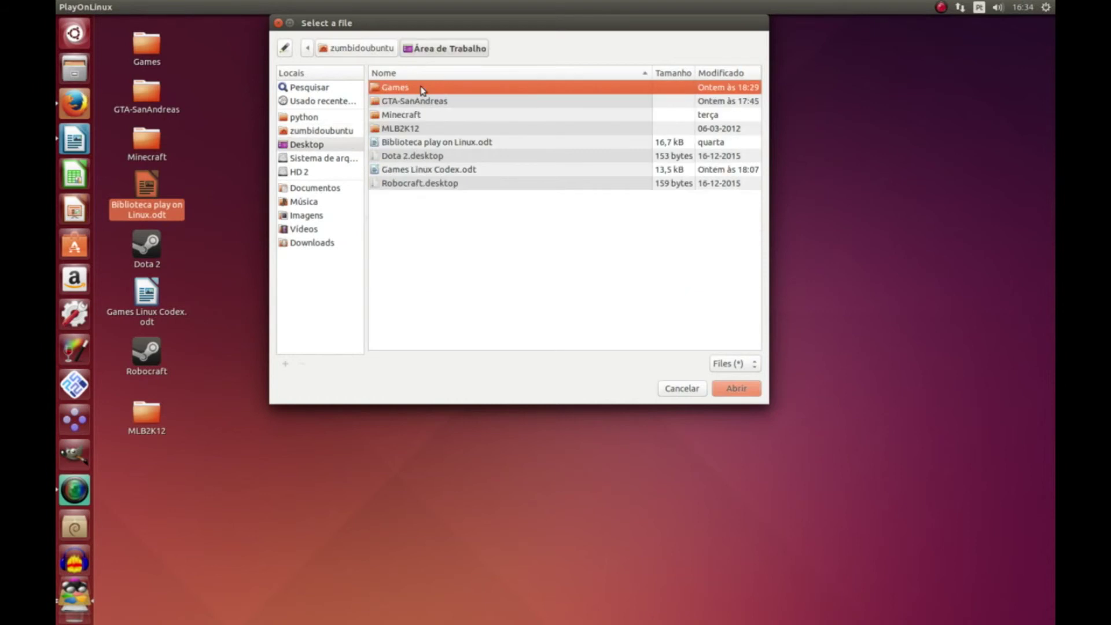
double_click(405, 128)
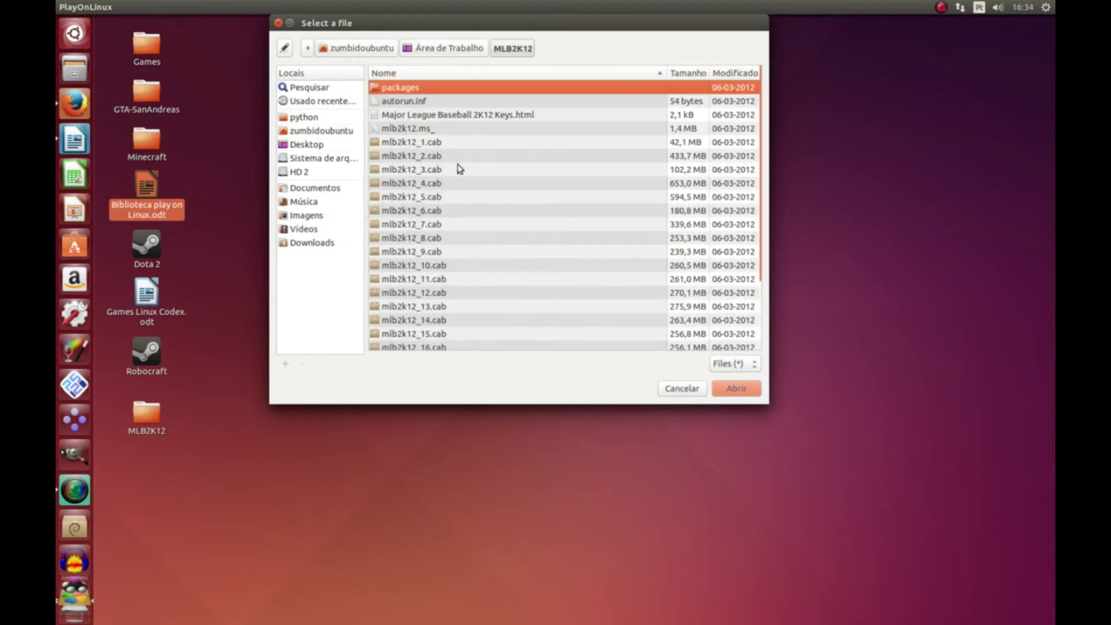
scroll(461, 170, down, 5)
click(452, 317)
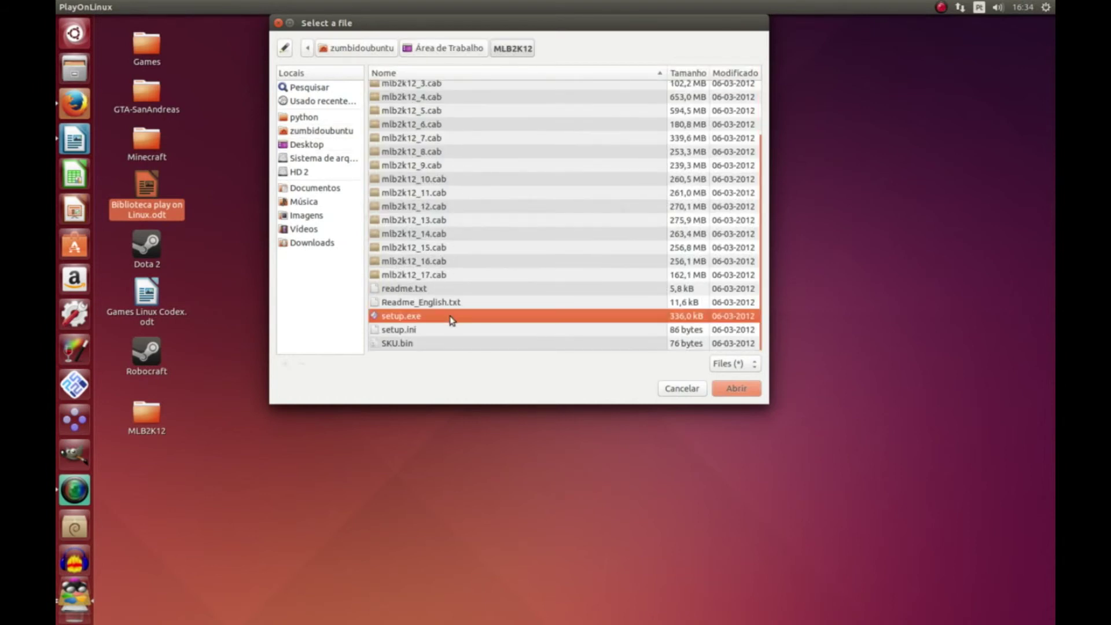
click(742, 393)
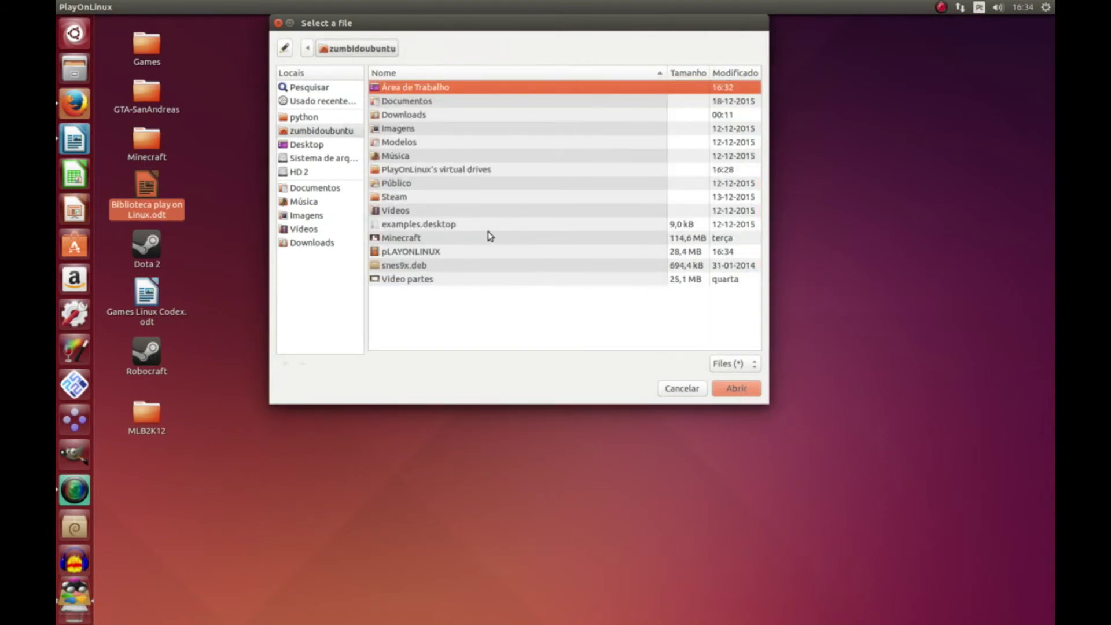
Step: Choose setup.exe in the MLB2K12 folder of Área de Trabalho as the installation file and run it
double_click(421, 89)
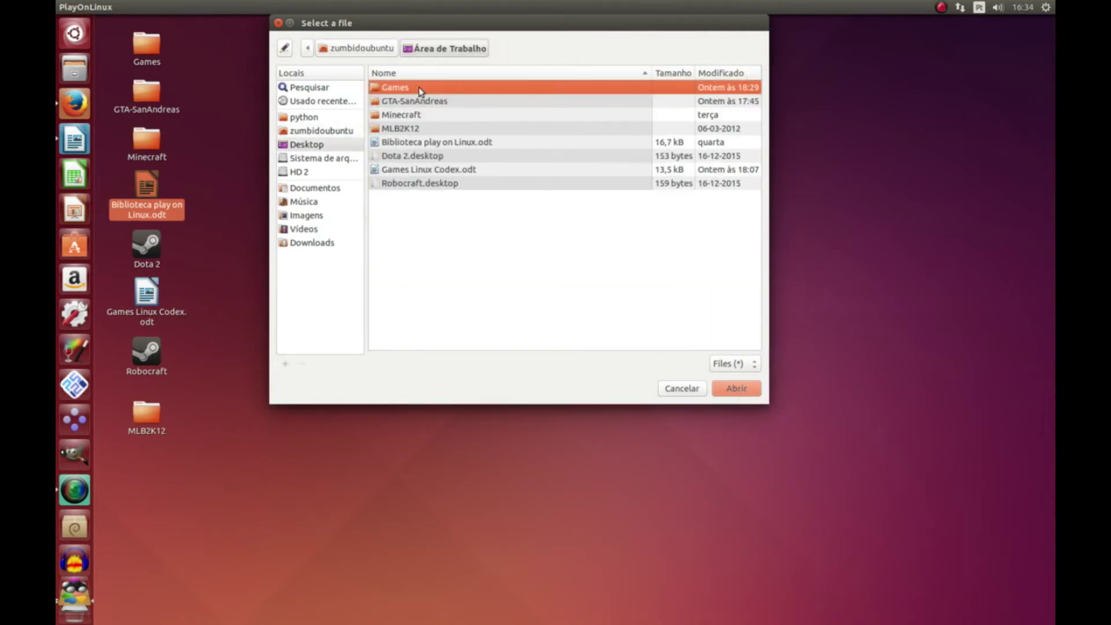
double_click(392, 127)
scroll(463, 280, down, 3)
click(401, 316)
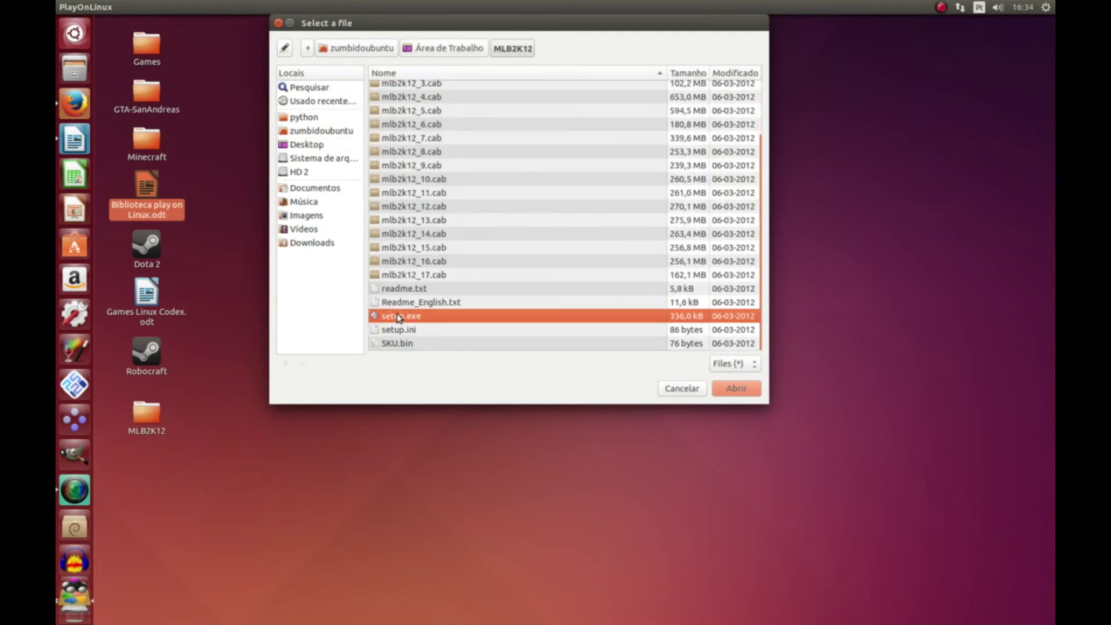
click(732, 391)
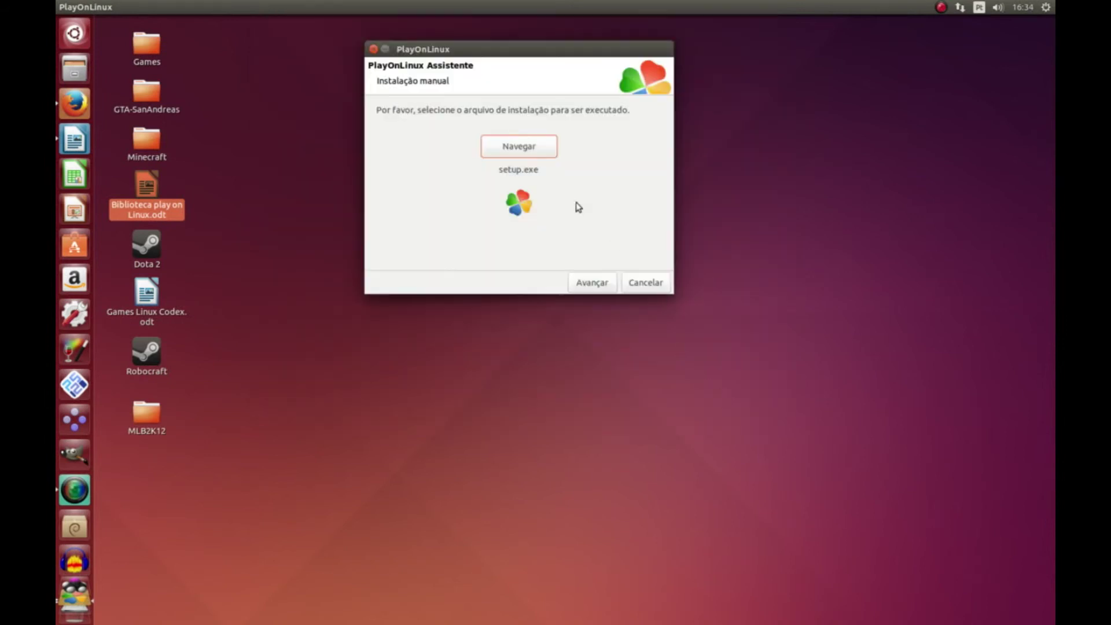
click(604, 291)
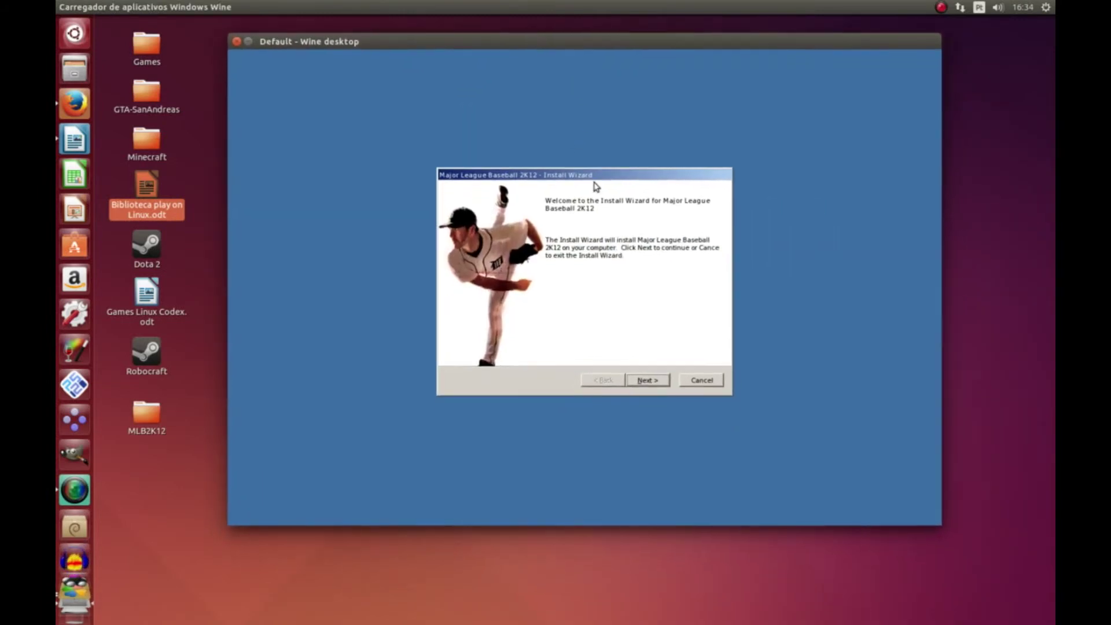
Step: Accept the game and DirectX Runtime license agreements and start installing Major League Baseball 2K12
click(647, 379)
click(556, 335)
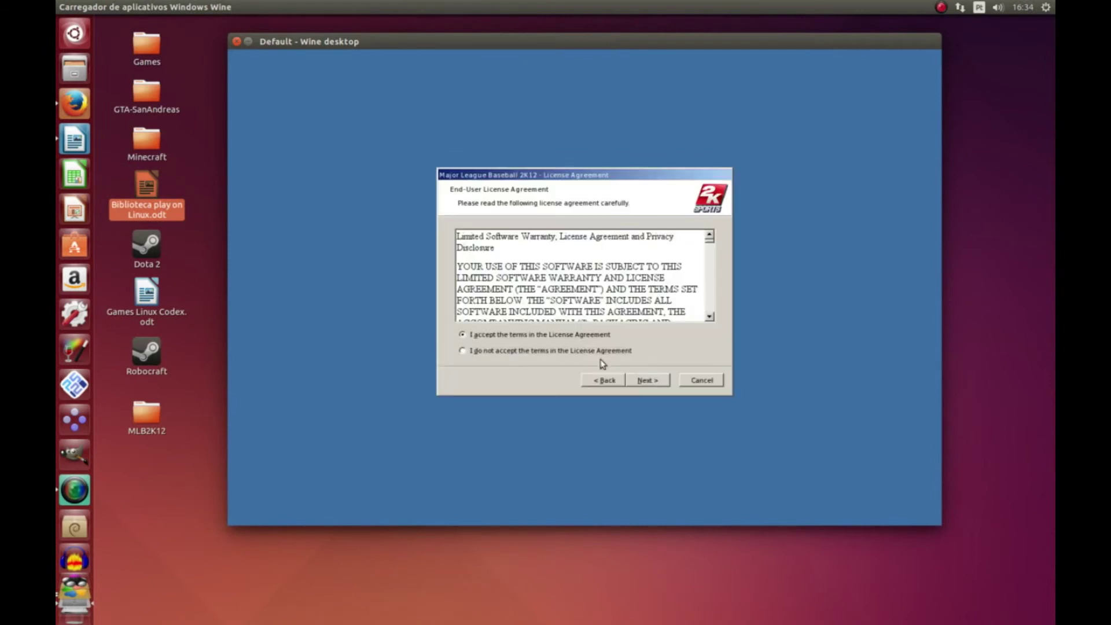
click(647, 380)
click(536, 335)
click(647, 380)
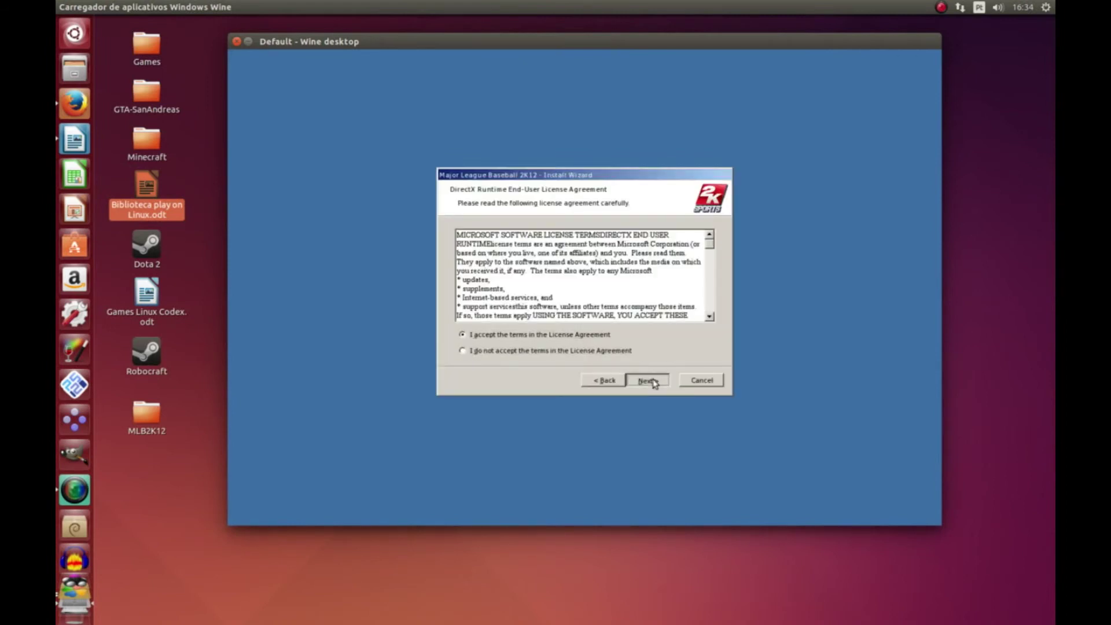
click(503, 277)
click(643, 380)
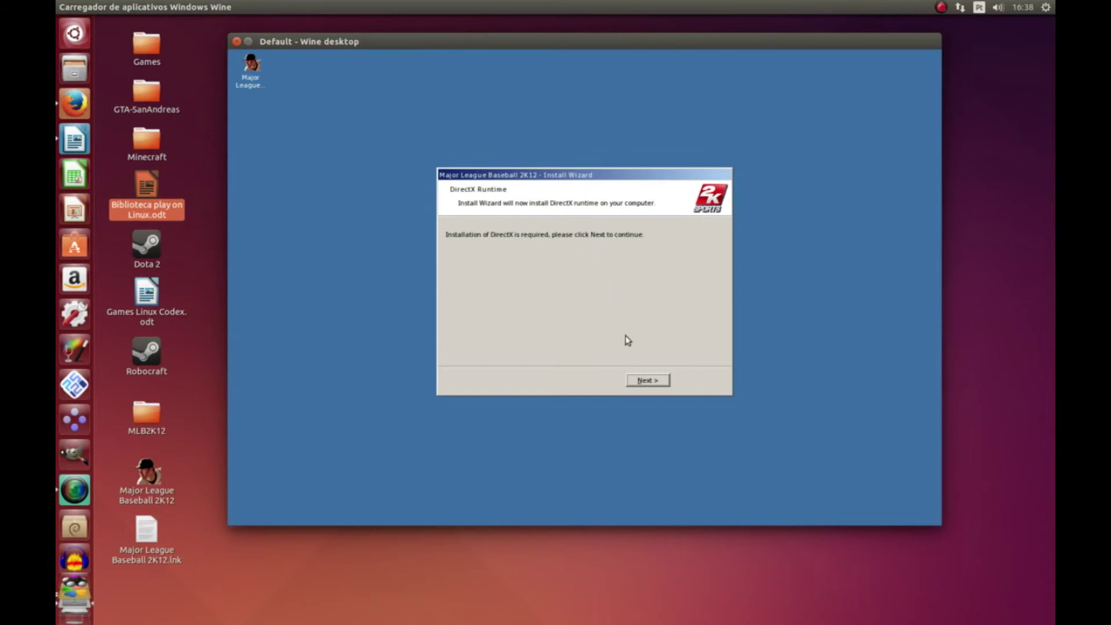
Step: Install the DirectX runtime, finish the game's install wizard, and continue to the shortcut selection
click(660, 382)
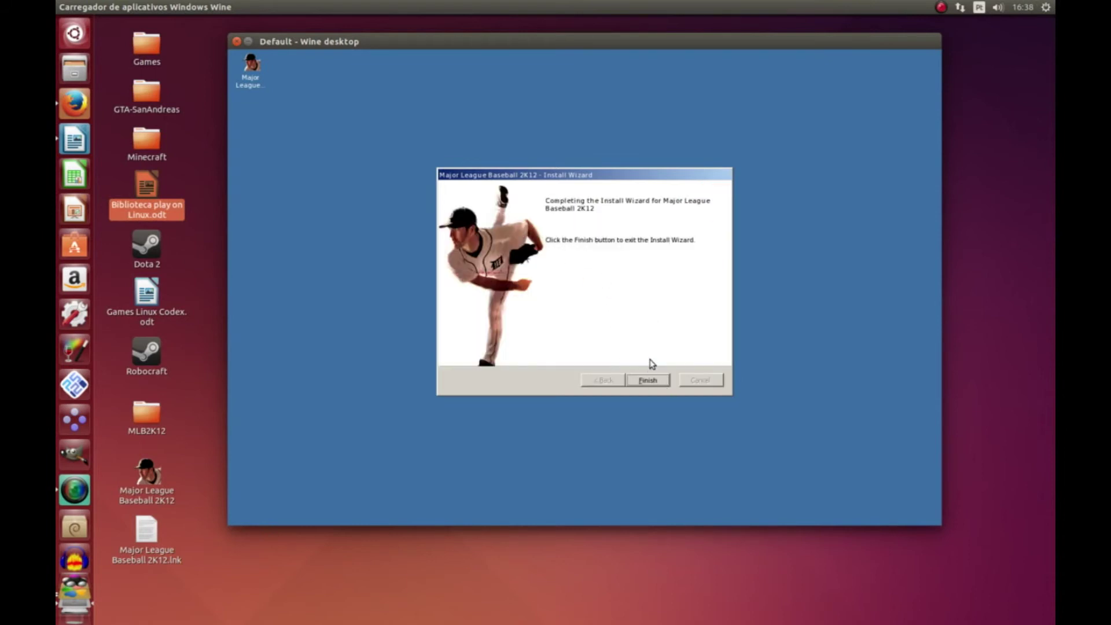
click(648, 380)
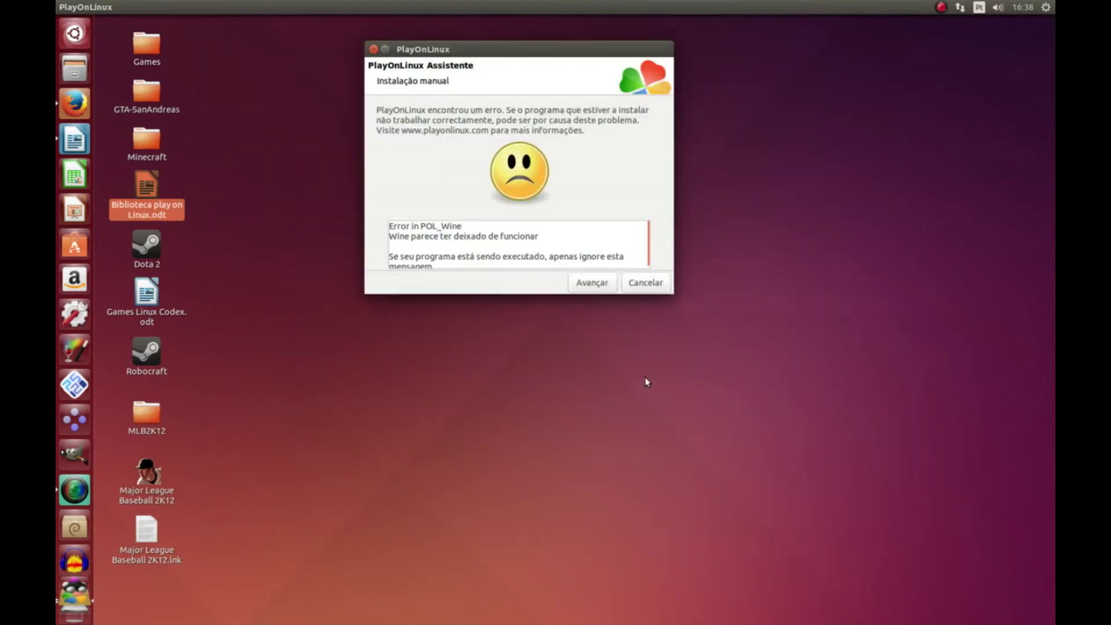
click(593, 283)
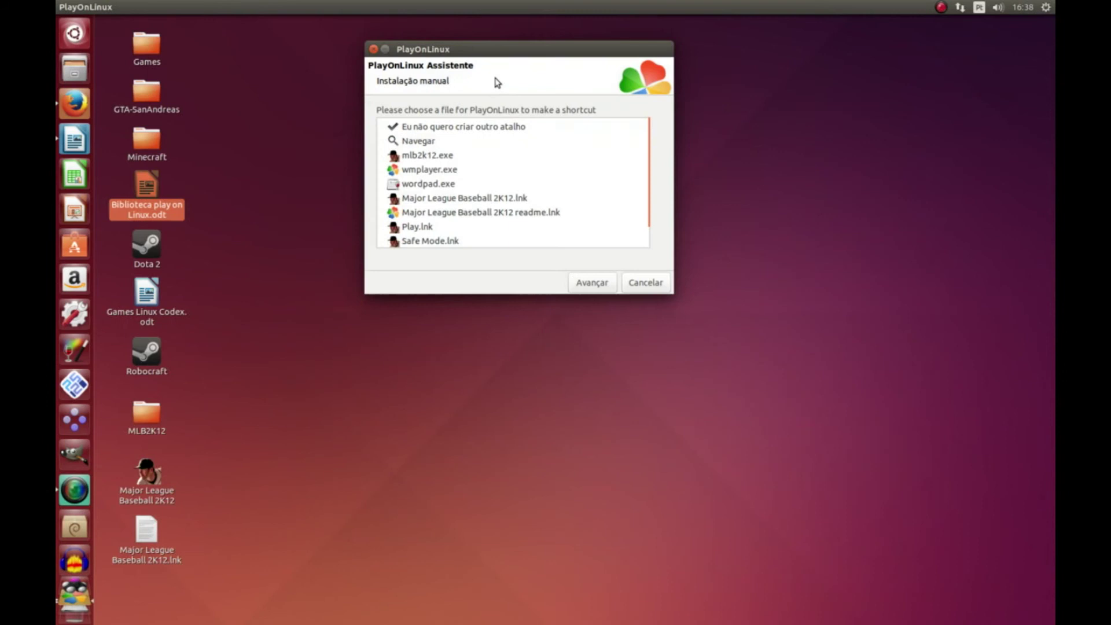
Step: Create a shortcut to mlb2k12.exe named mlb2k12 (2k12MLB) and end the manual installation without adding another shortcut
click(464, 126)
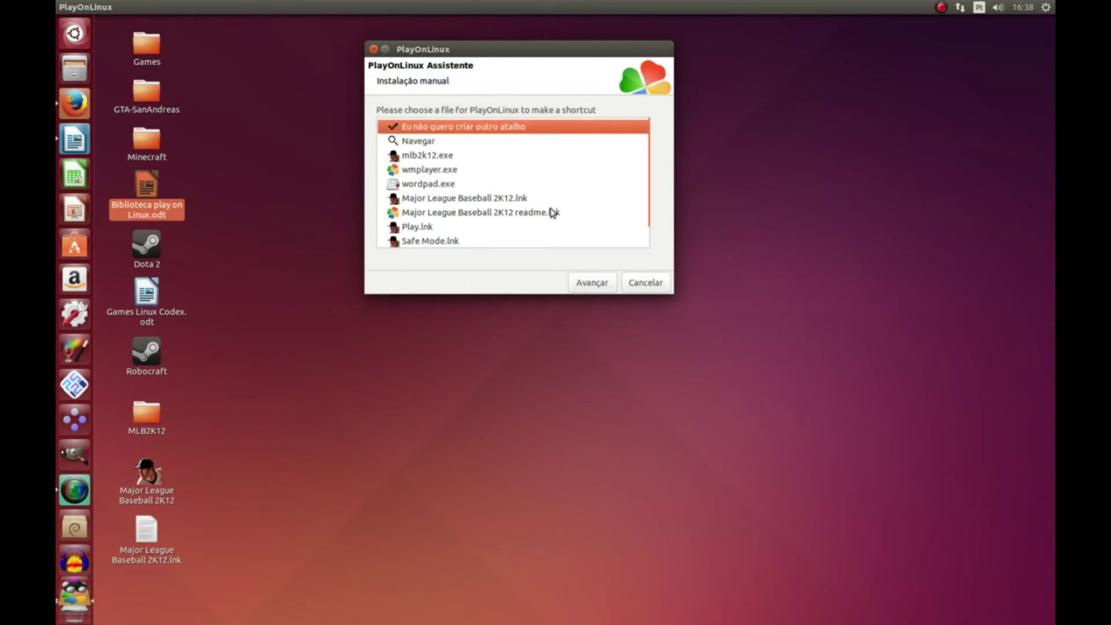
drag(431, 51, 369, 42)
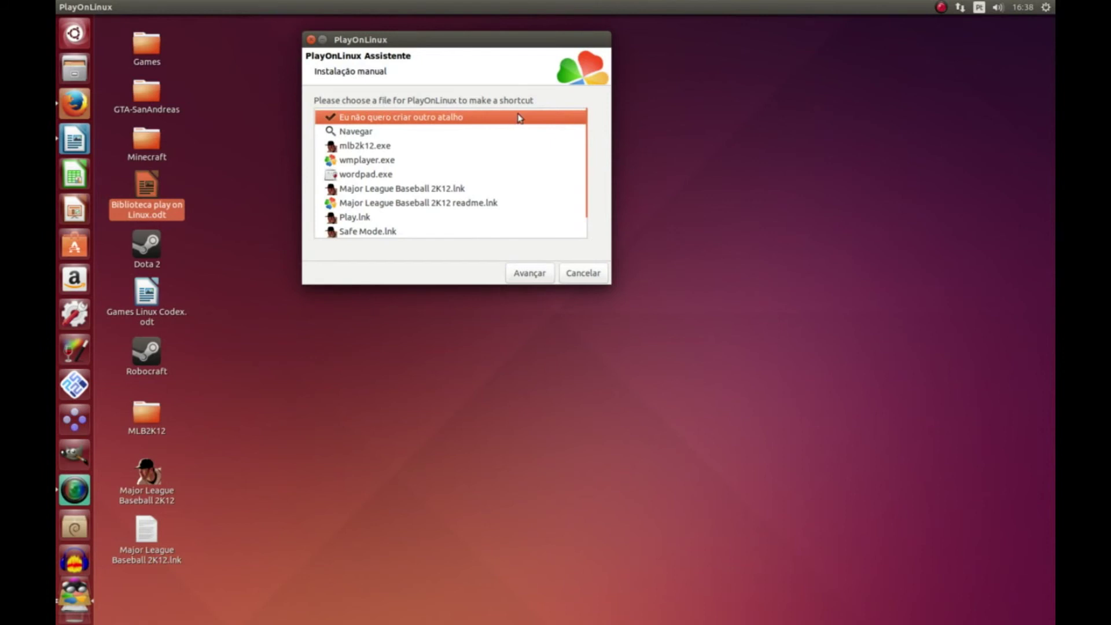
click(408, 144)
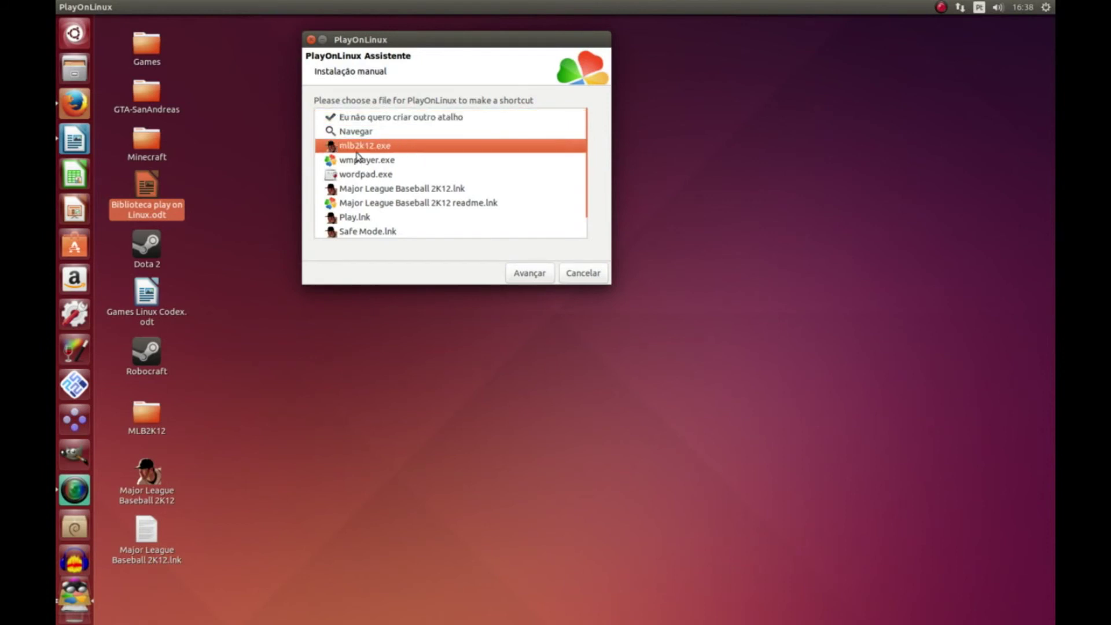
click(526, 271)
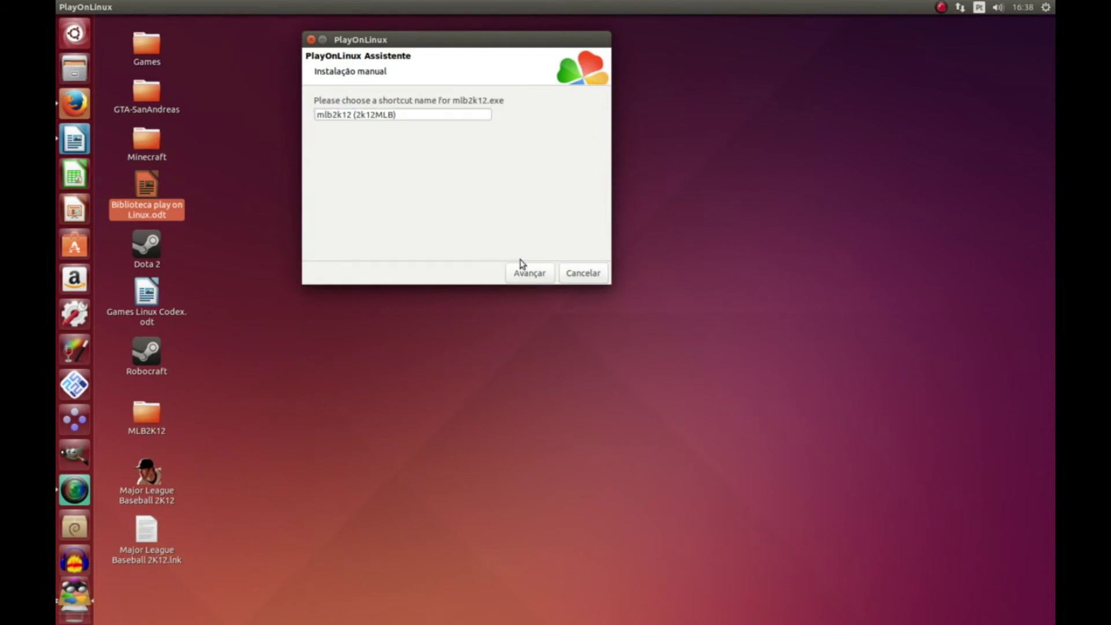
click(523, 272)
click(521, 271)
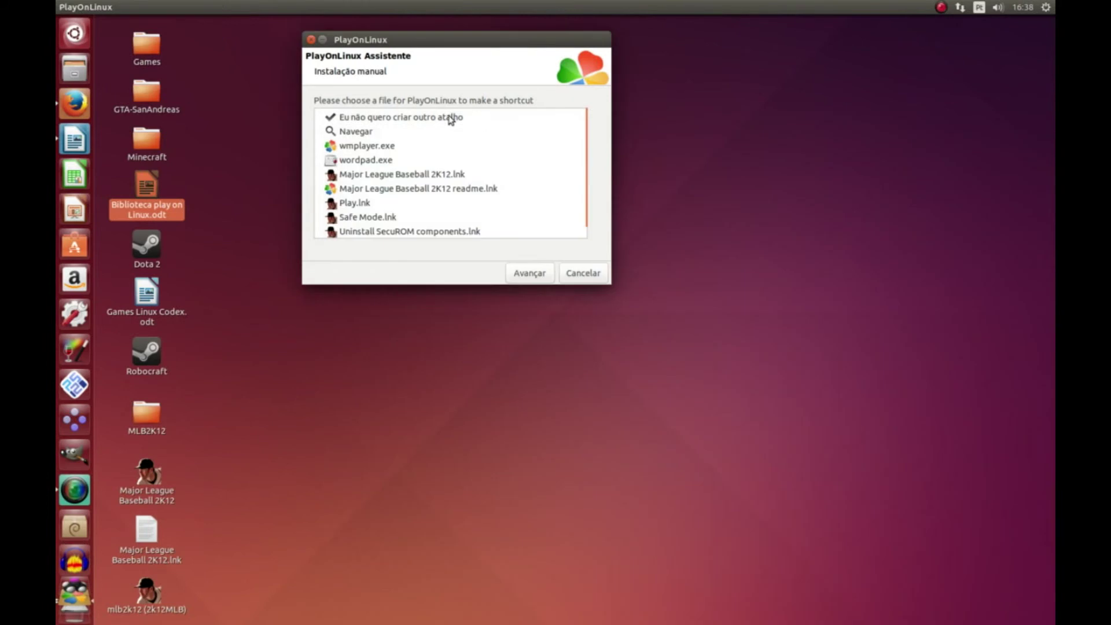
click(451, 119)
click(530, 272)
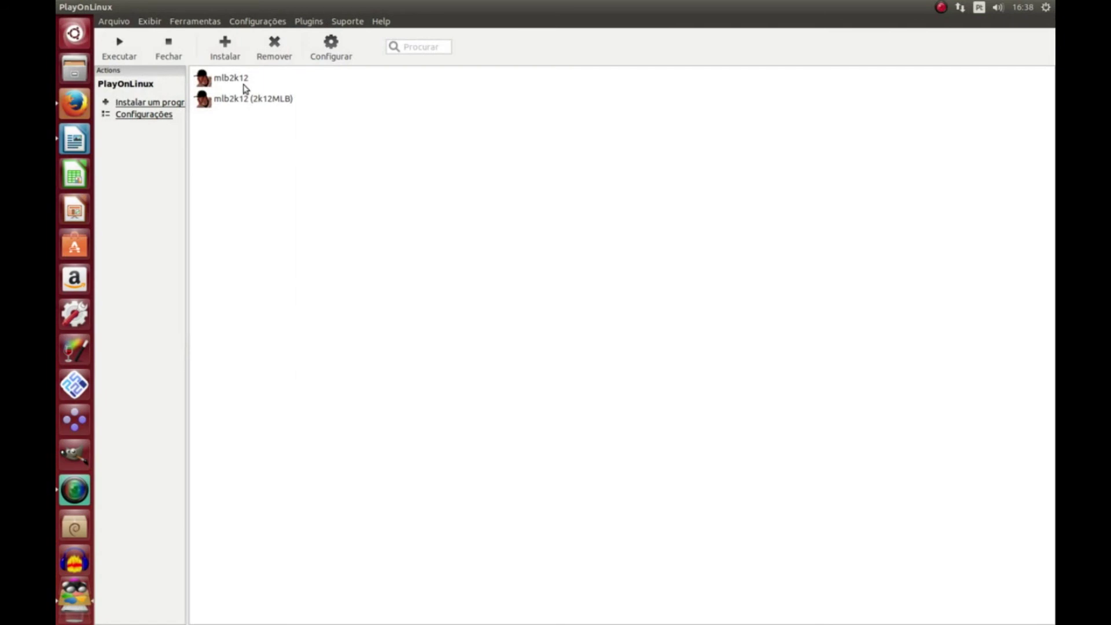
Step: Launch mlb2k12 (2k12MLB), go on to its serial entry page, and exit the activation
click(243, 86)
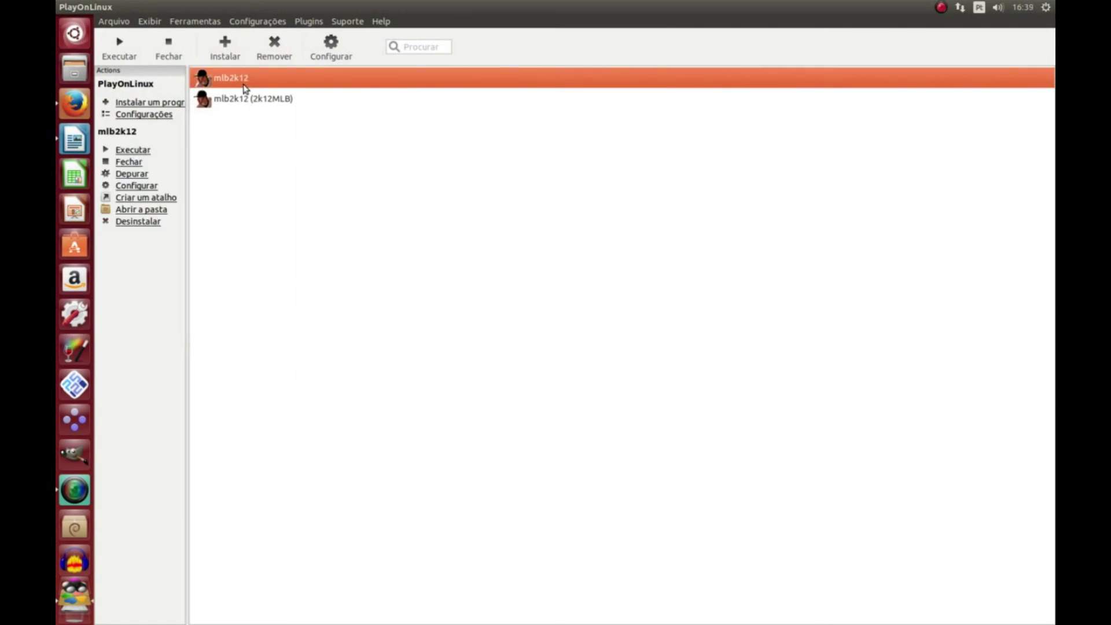
click(254, 107)
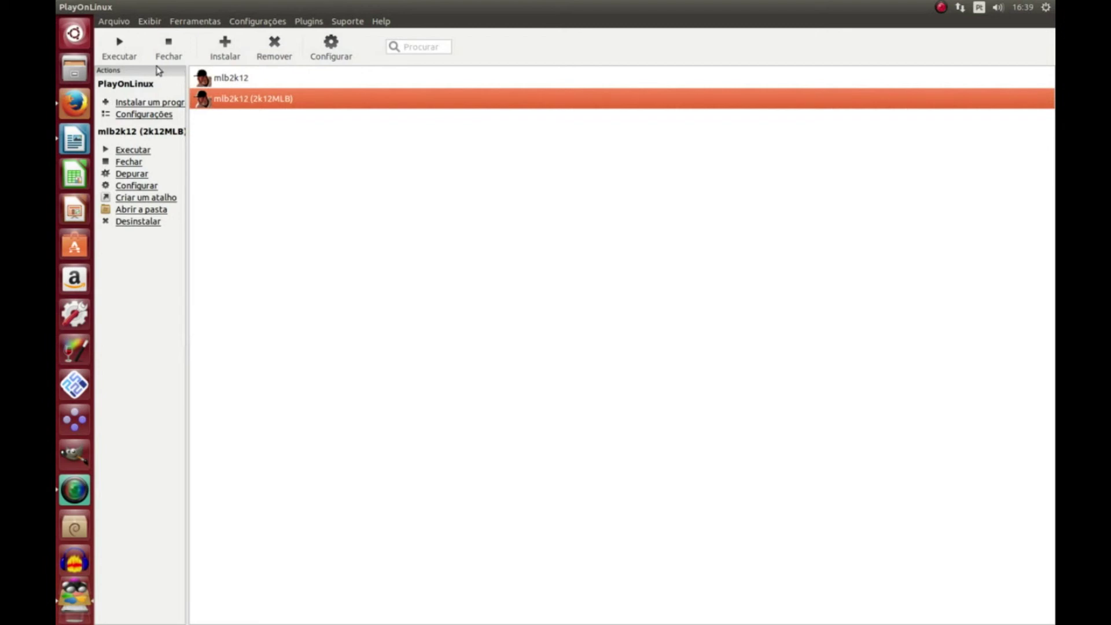
click(127, 59)
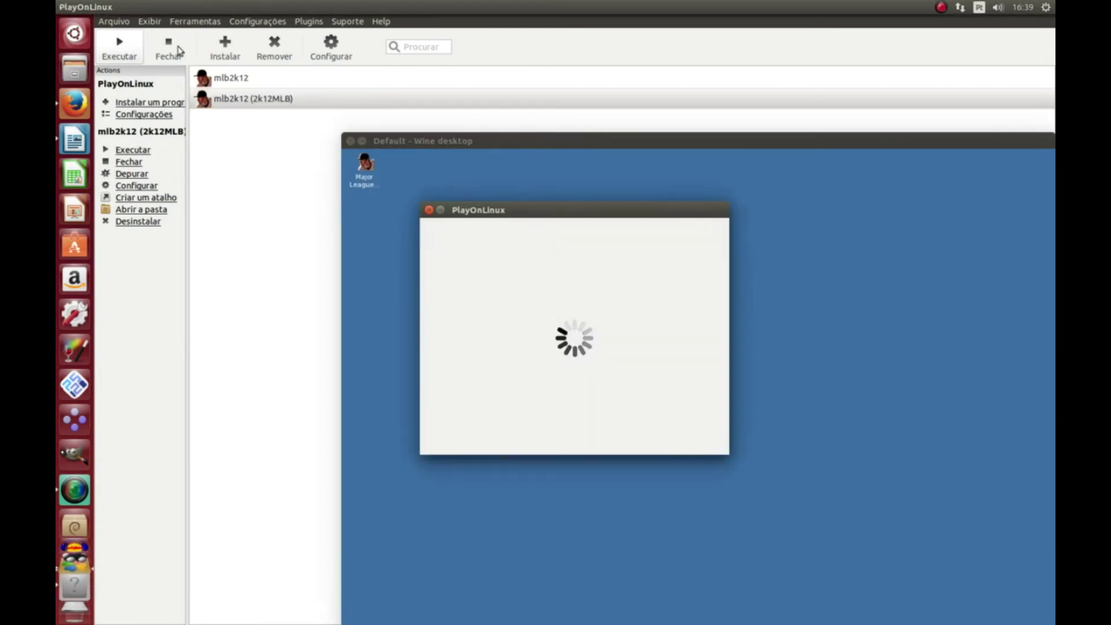
drag(478, 145, 385, 69)
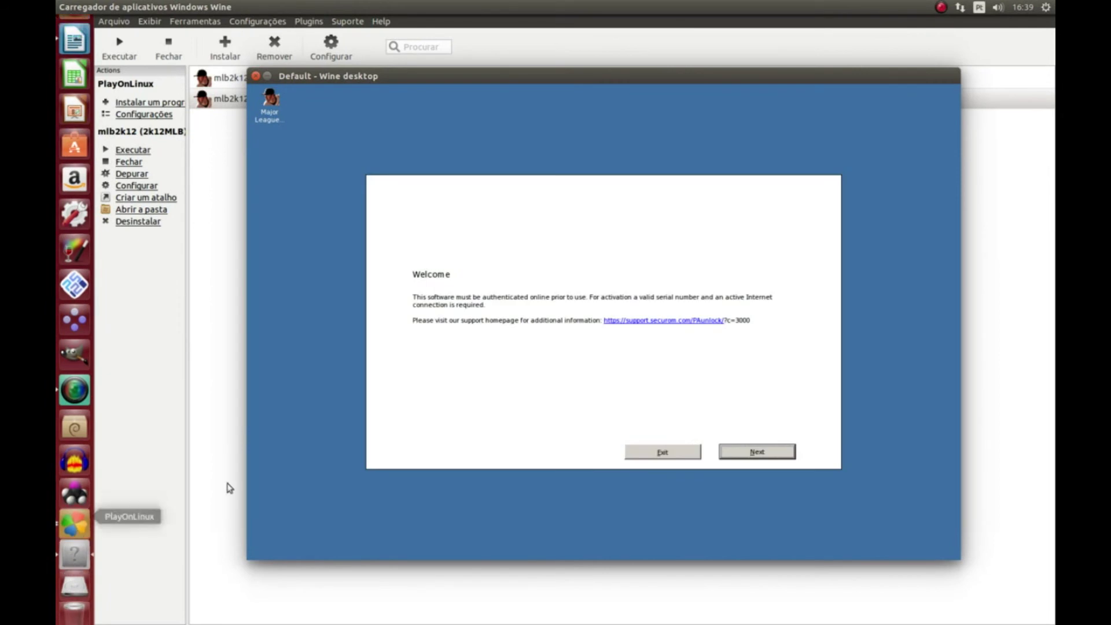
click(766, 454)
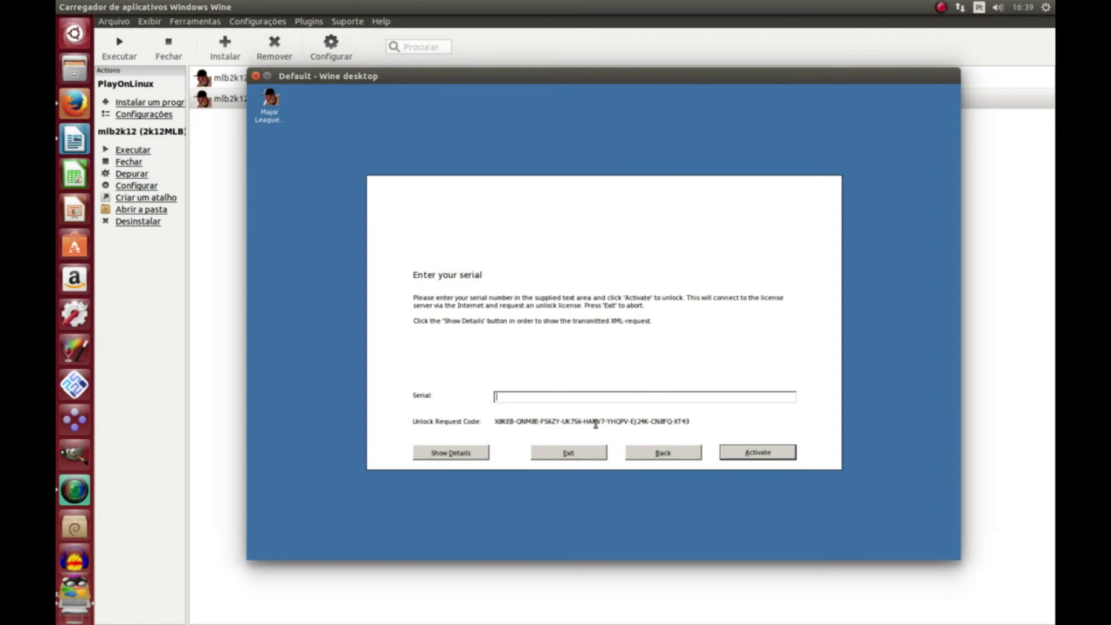
click(588, 456)
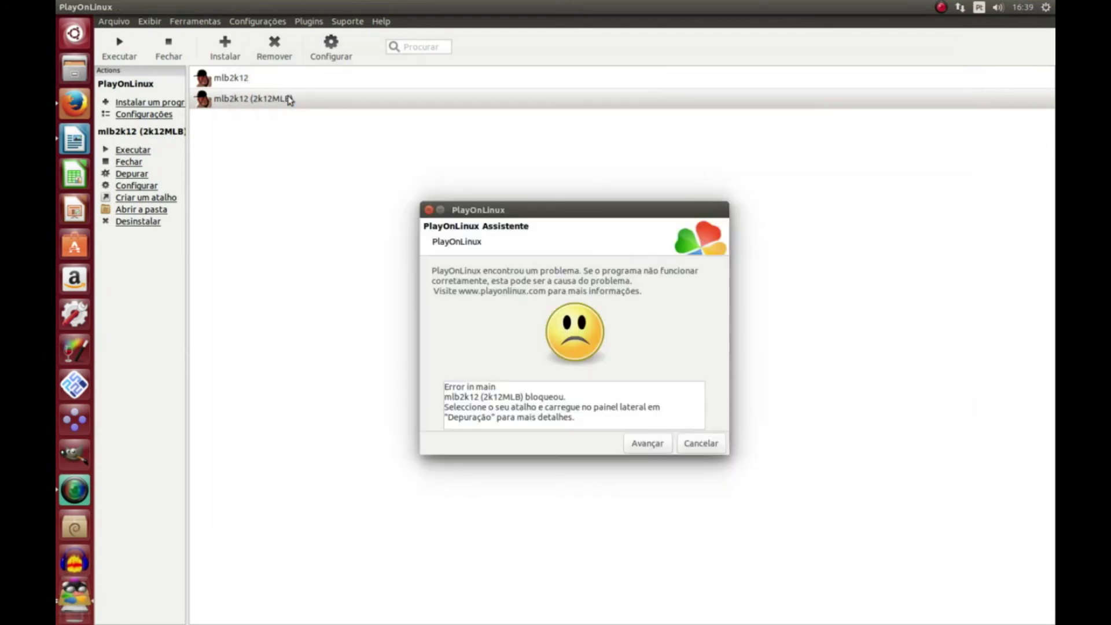
Step: Dismiss the error report and open the Major League Baseball 2K12 folder under 2K Sports in the 2k12MLB virtual drive's Program Files
click(644, 443)
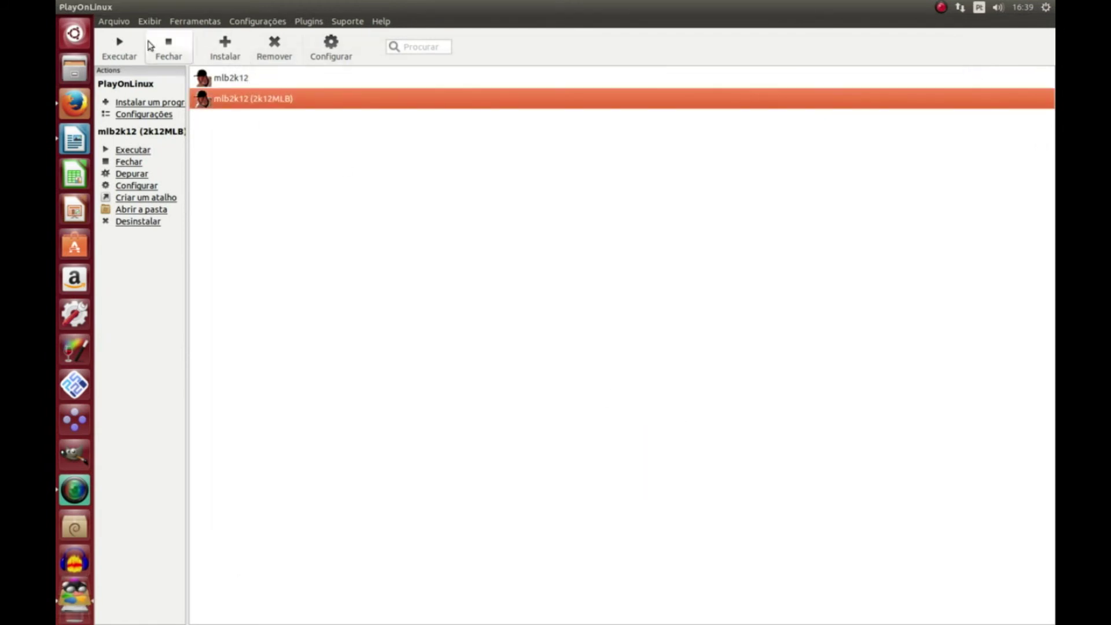
click(63, 7)
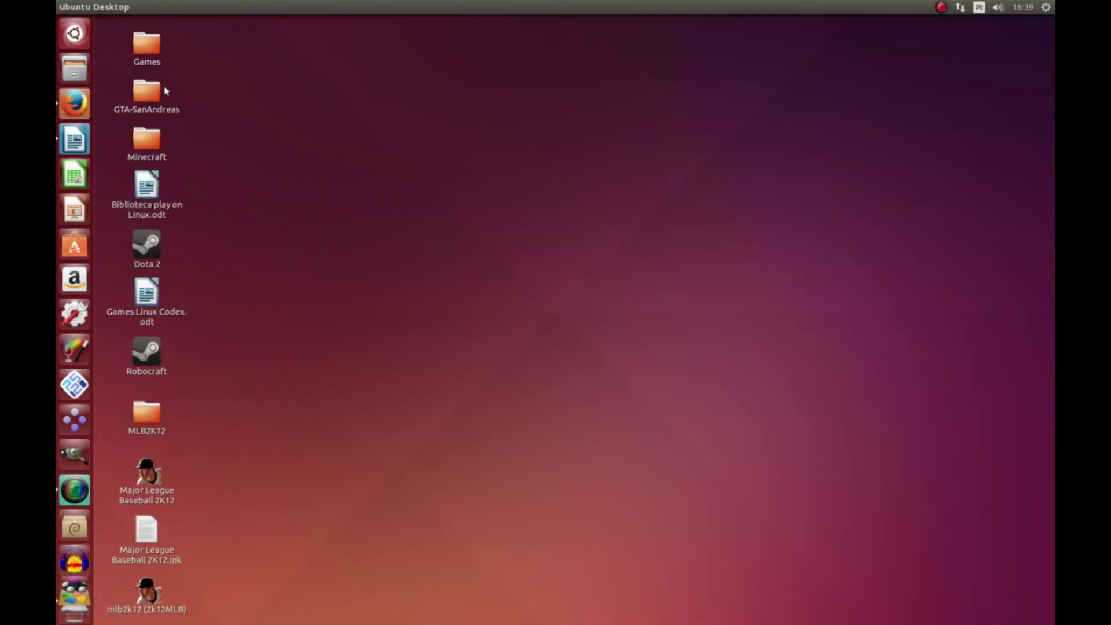
click(69, 73)
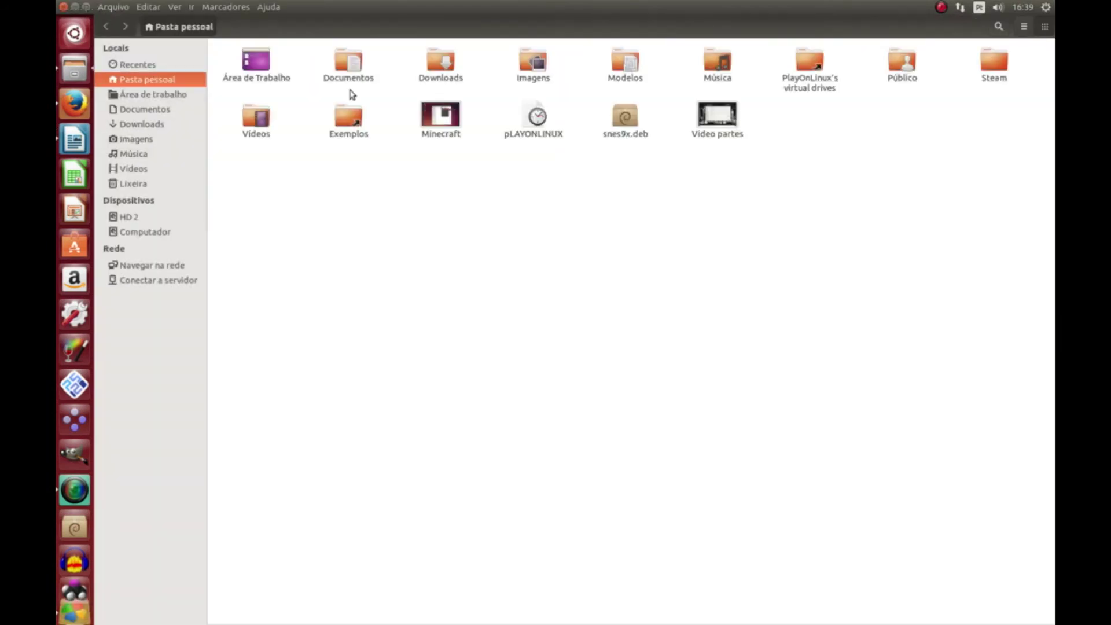
double_click(798, 69)
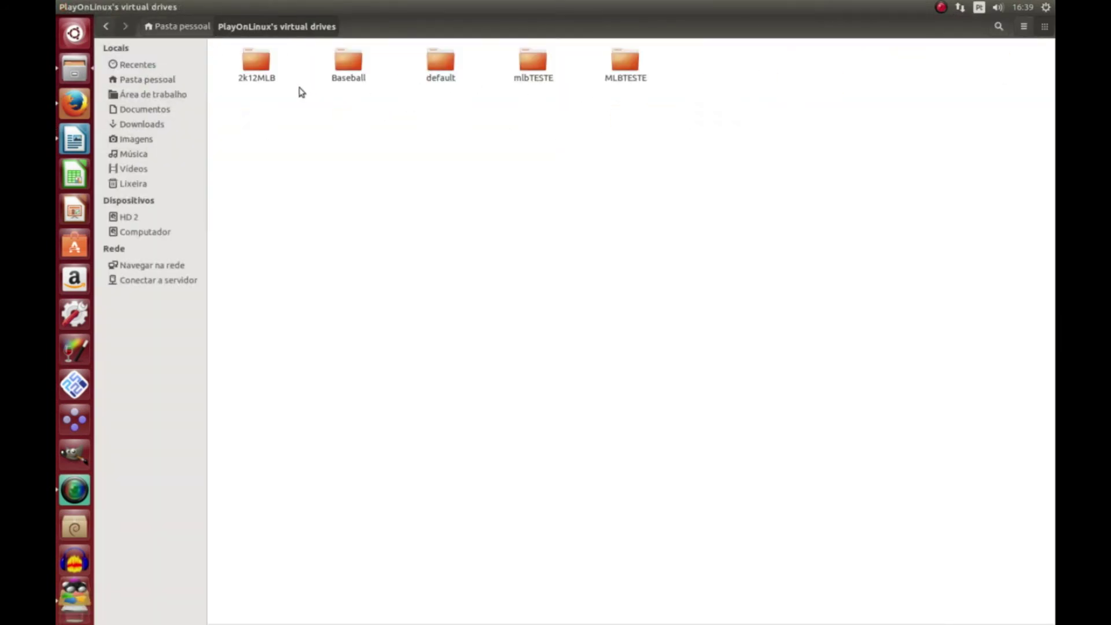
double_click(347, 69)
double_click(365, 81)
double_click(263, 82)
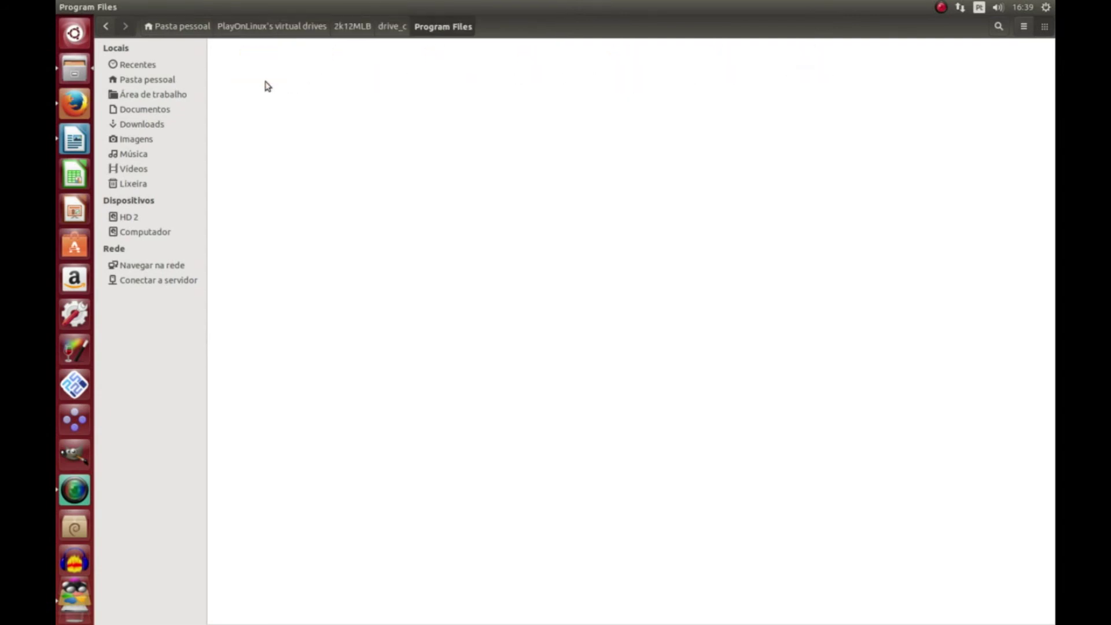
double_click(251, 83)
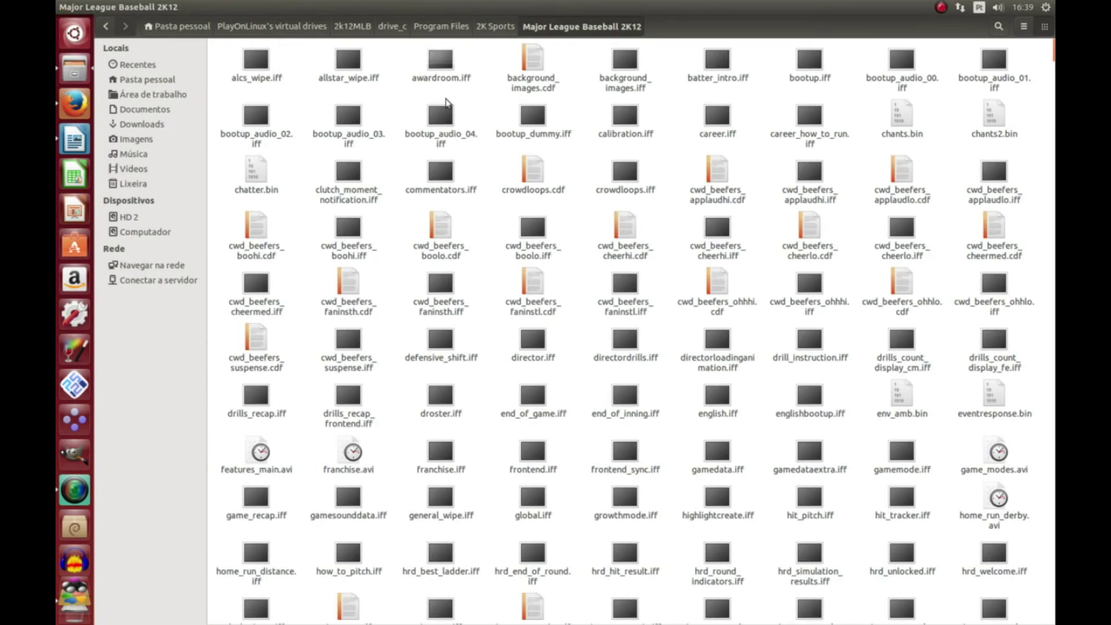
scroll(585, 149, down, 10)
scroll(807, 224, up, 7)
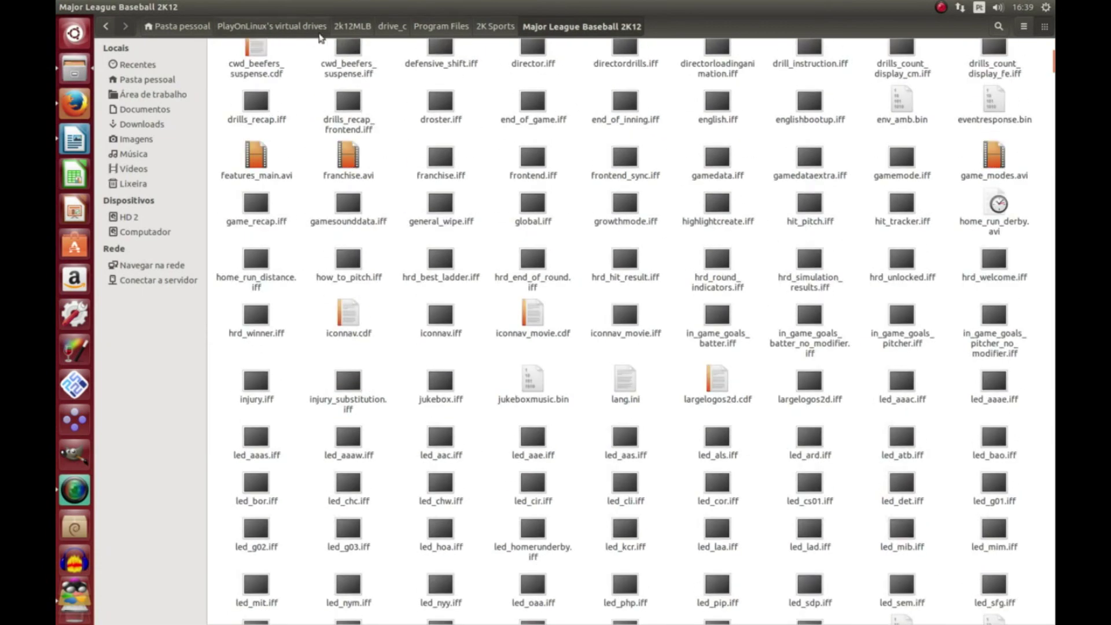
Step: Shrink the game folder's window and set it aside, then open the archive rld-mlb2k12.7z from Downloads beside it
click(85, 8)
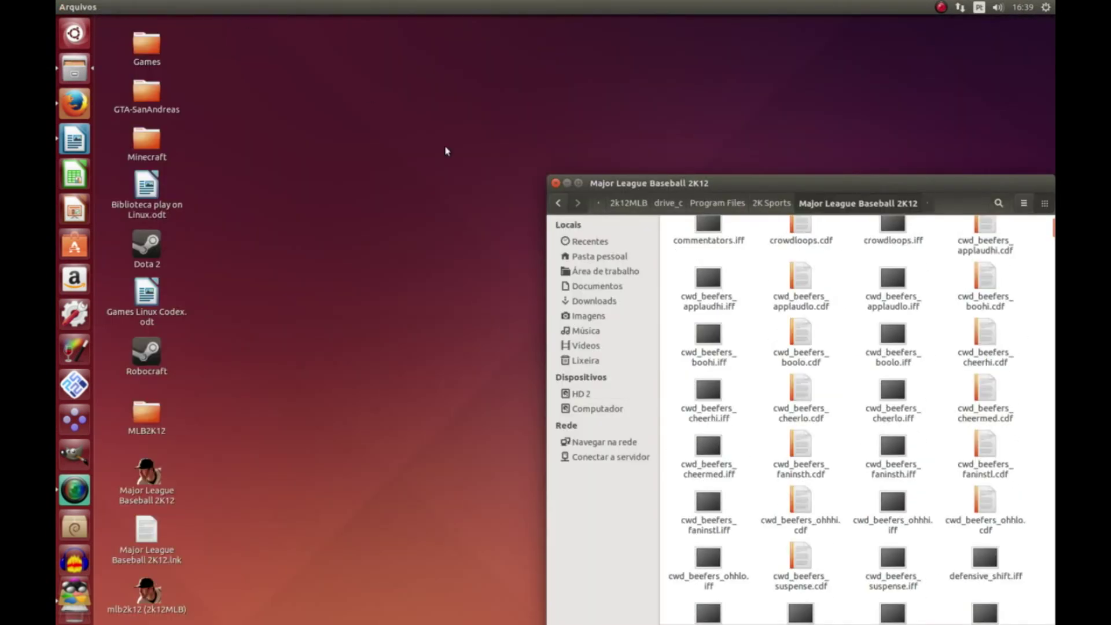
drag(648, 179, 670, 80)
double_click(150, 49)
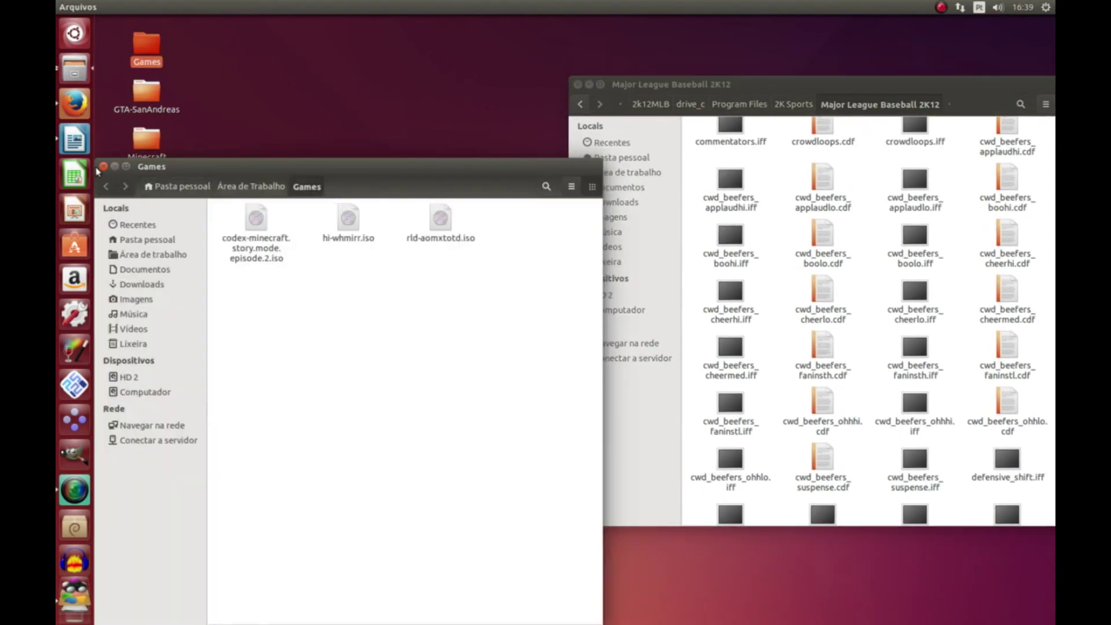
click(103, 166)
right_click(84, 77)
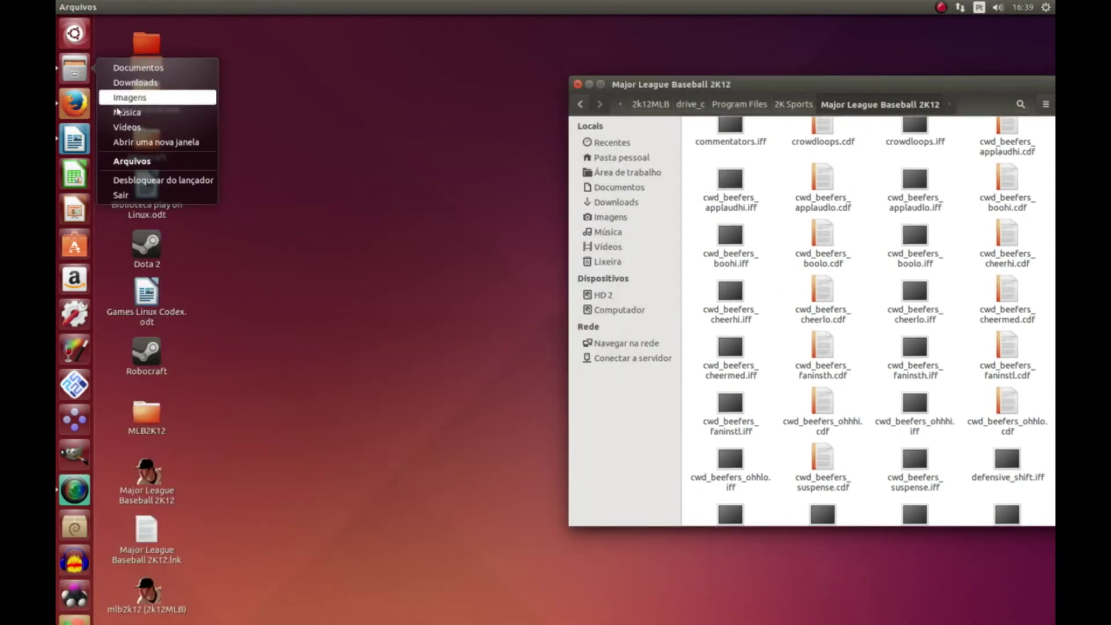
click(135, 83)
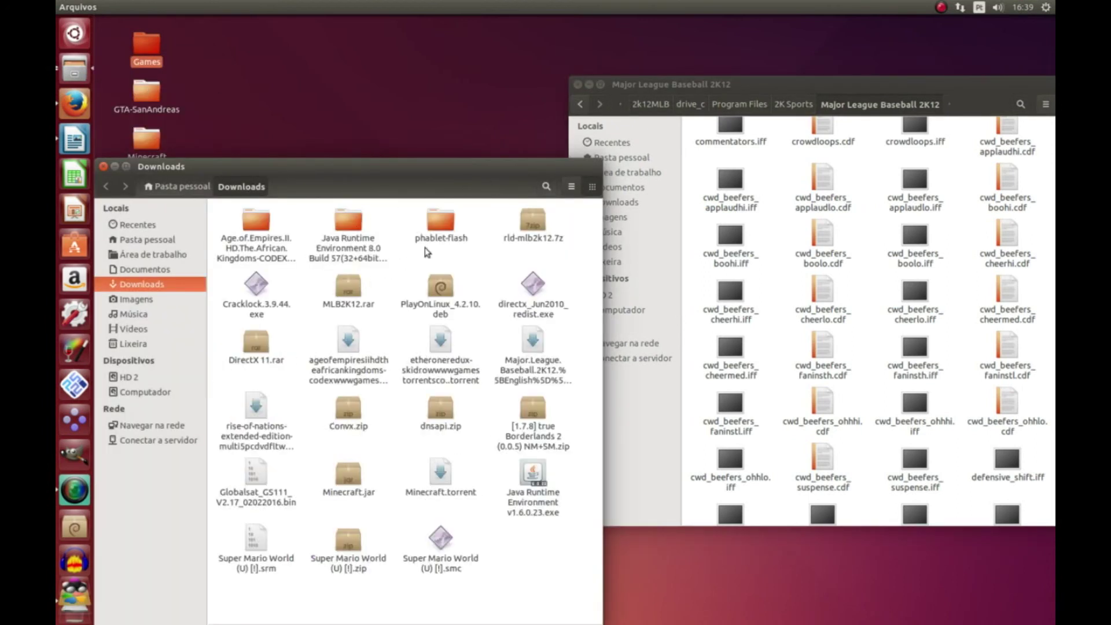
right_click(538, 245)
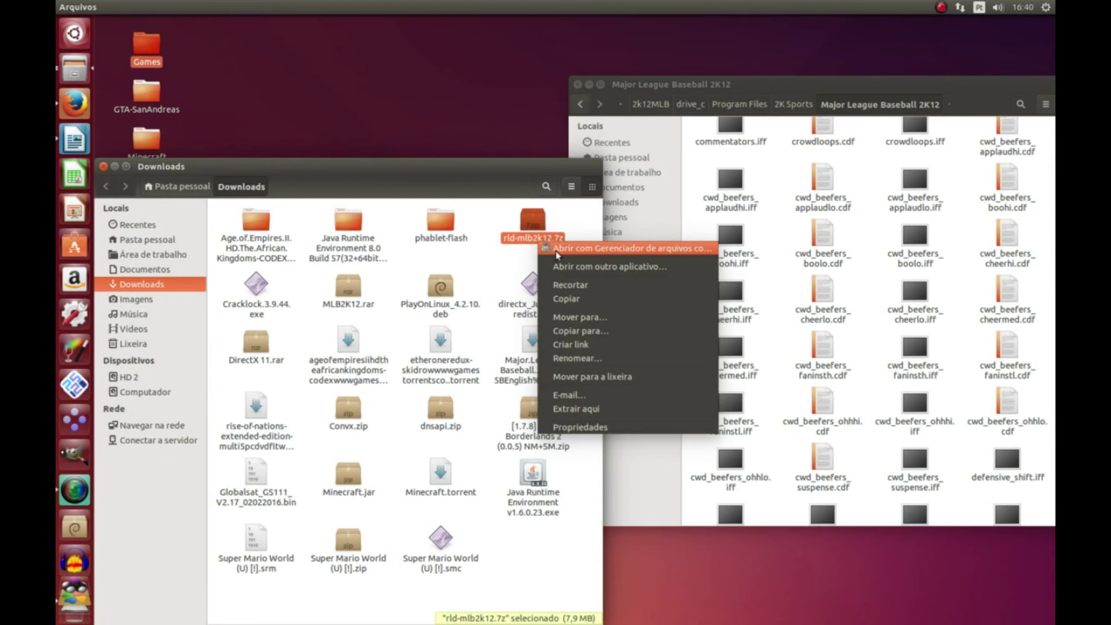
click(578, 248)
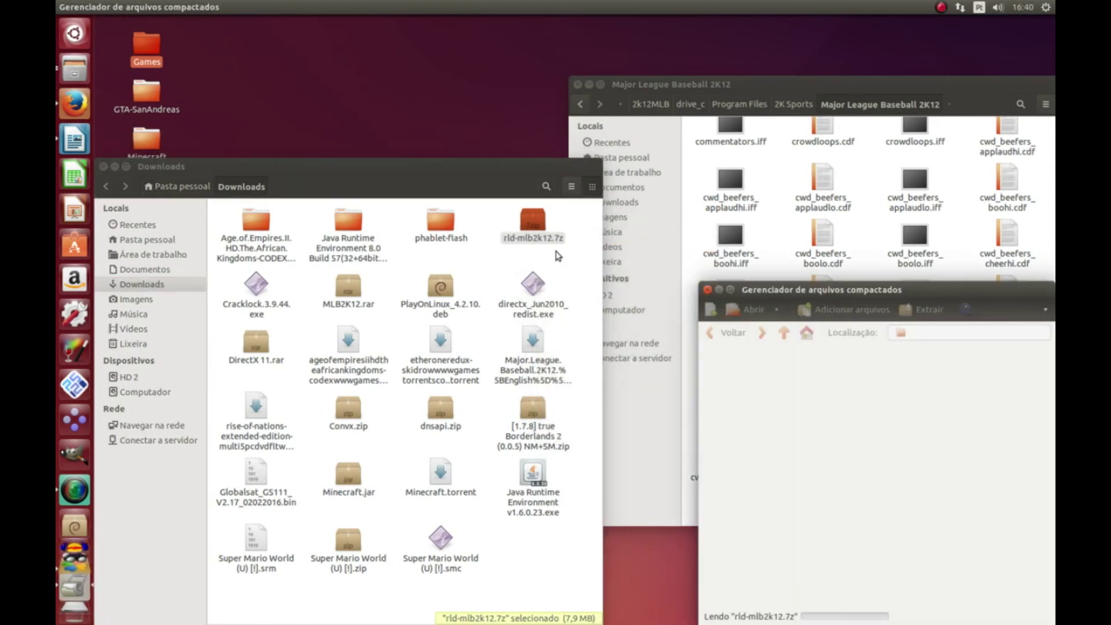
drag(759, 278, 278, 137)
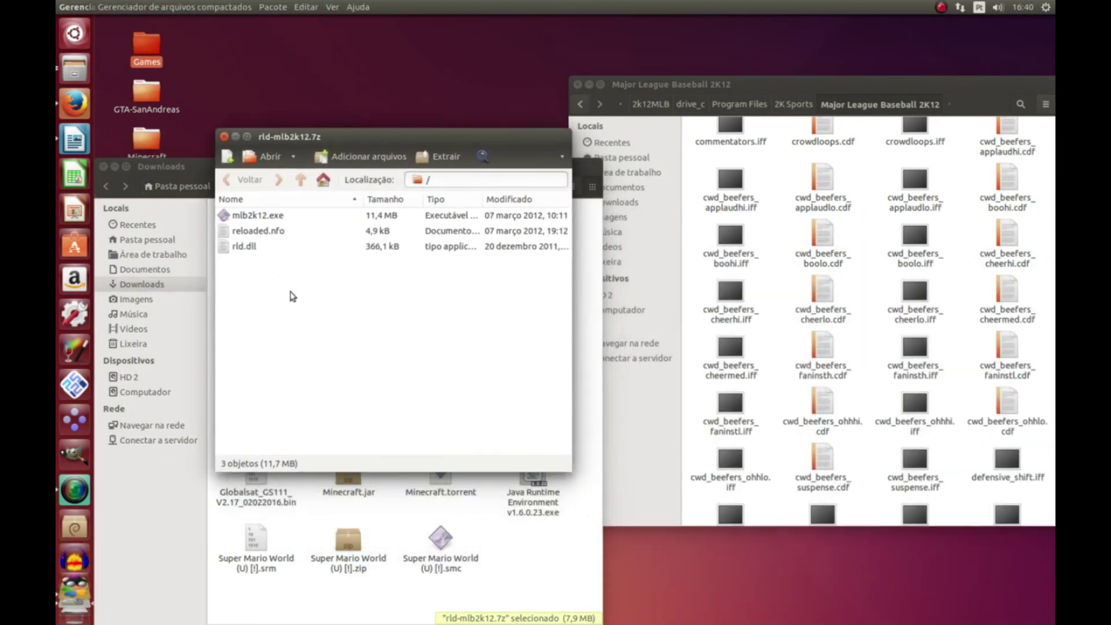
Step: Extract rld.dll, reloaded.nfo and mlb2k12.exe from the archive into the Major League Baseball 2K12 folder and close the archive and folder windows
click(238, 199)
click(253, 246)
drag(253, 247, 741, 276)
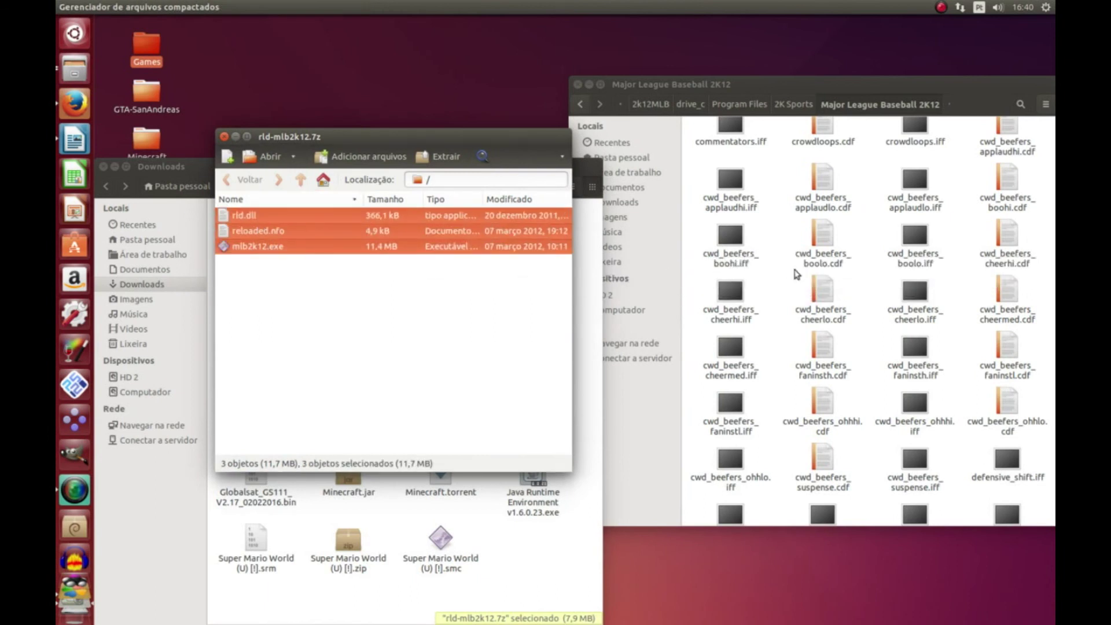
click(537, 362)
click(224, 137)
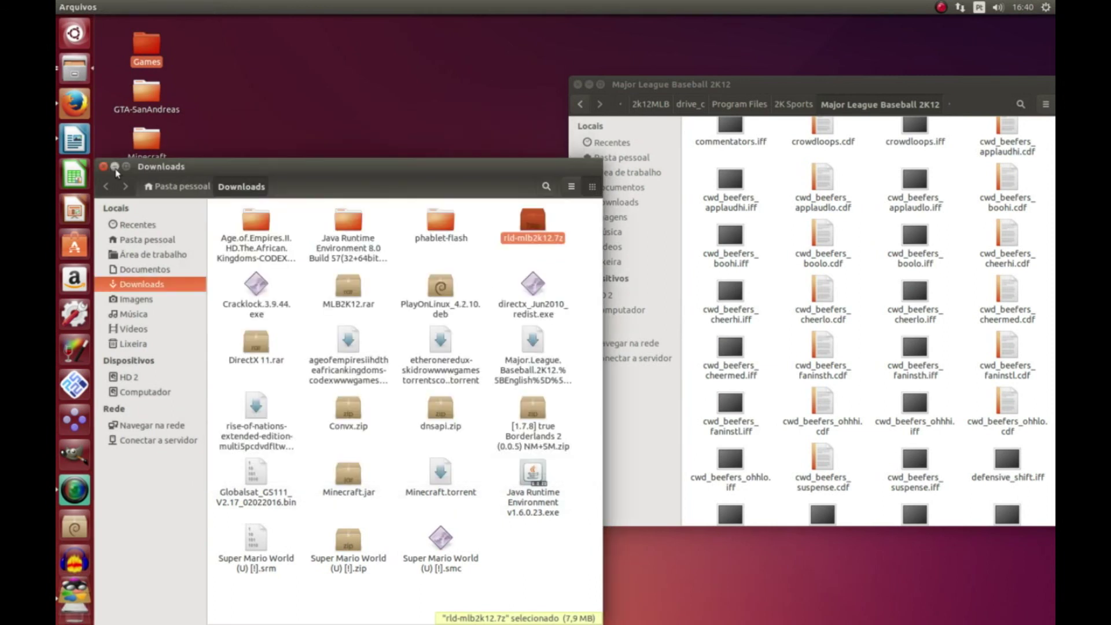
click(103, 167)
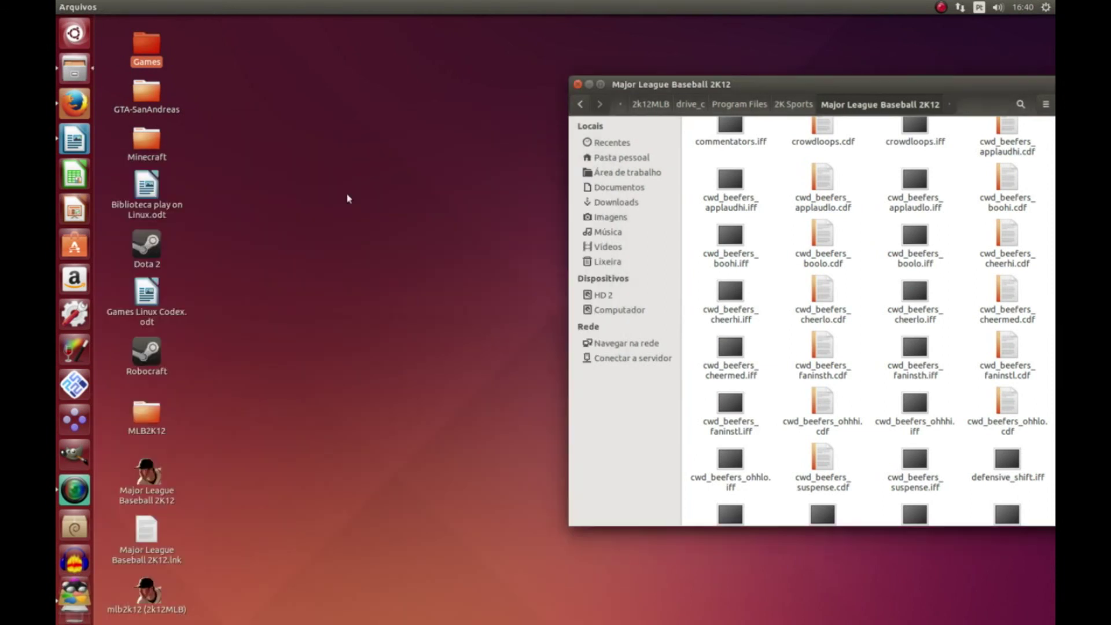
click(578, 84)
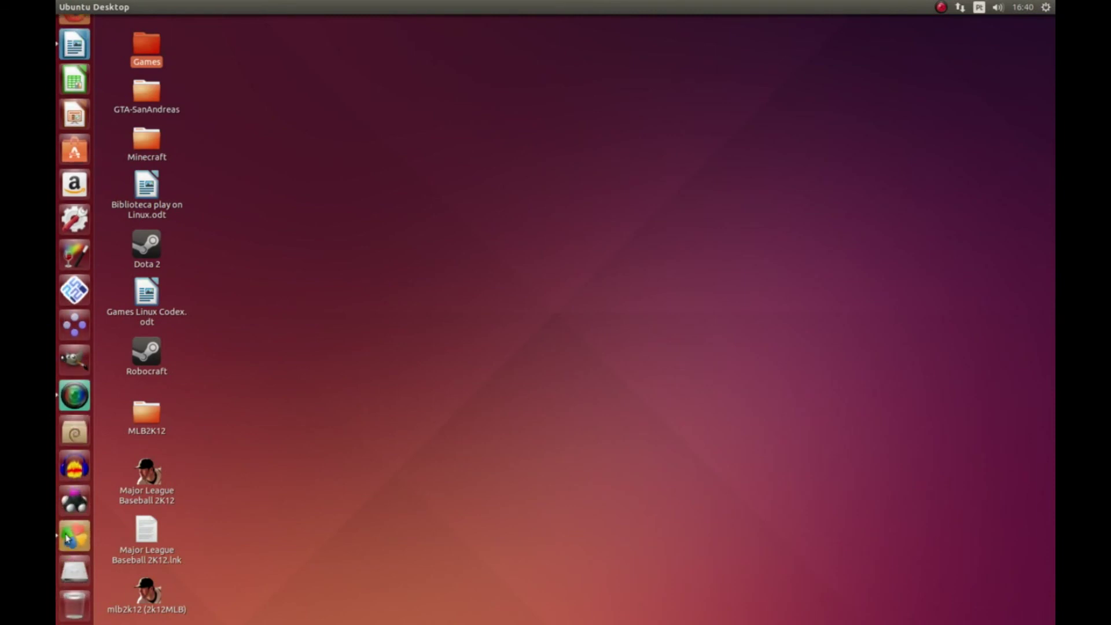
Step: Switch back to PlayOnLinux, launch mlb2k12 (2k12MLB), and continue past the title screen to the welcome configuration options
click(67, 538)
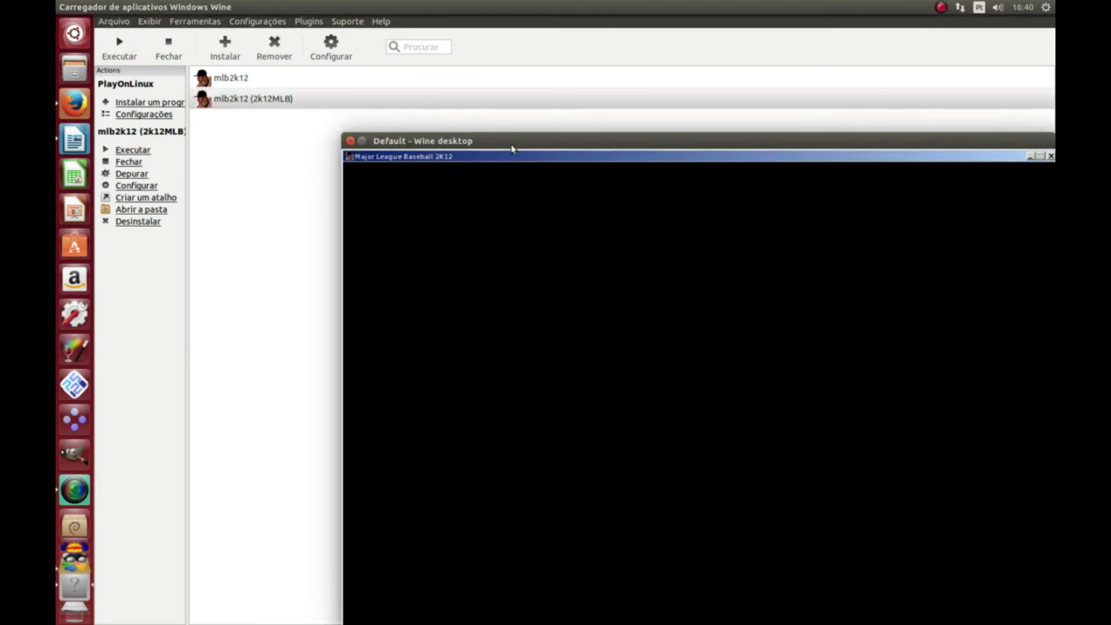
drag(511, 149, 395, 57)
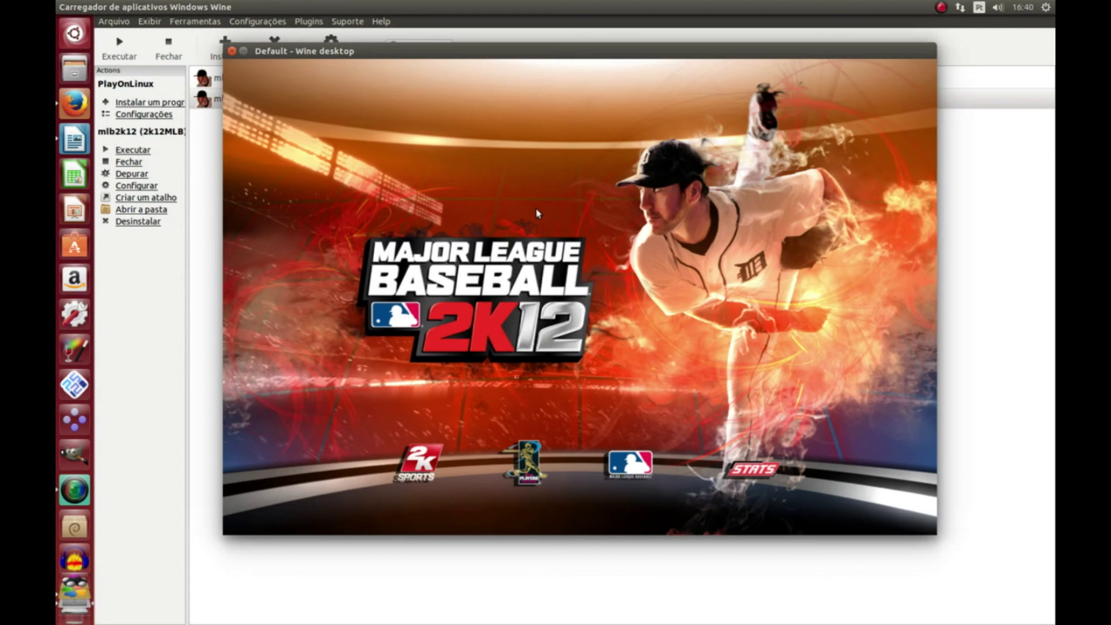
key(Return)
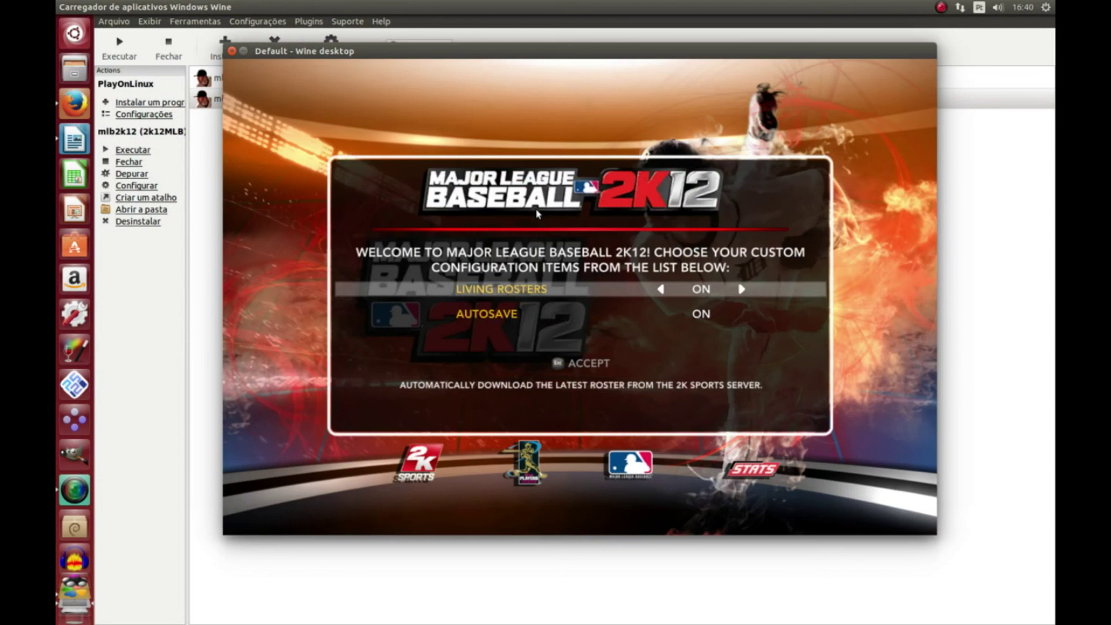